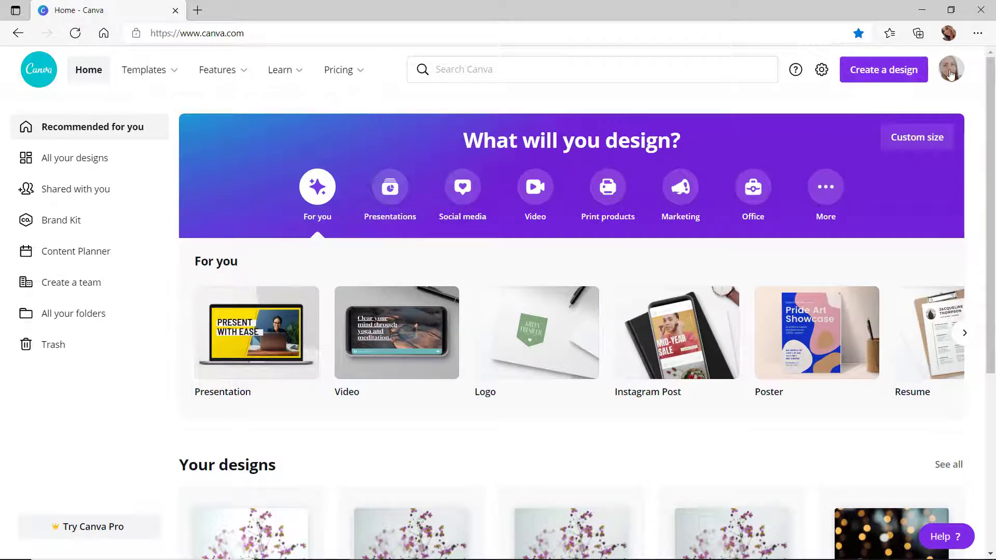
# Create a blank YouTube Intro design and decline the offer to try the beta video editor
pyautogui.click(881, 73)
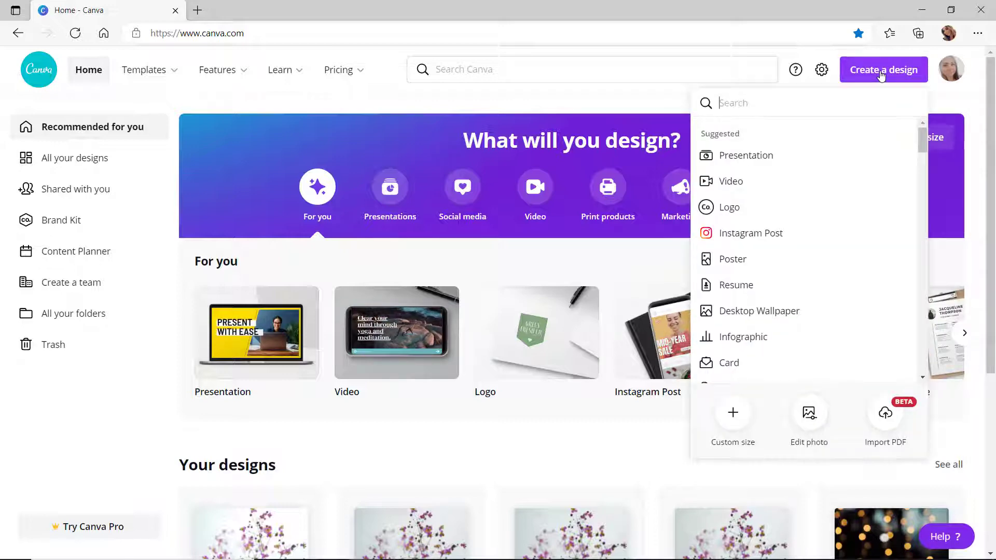
pyautogui.write('youtube')
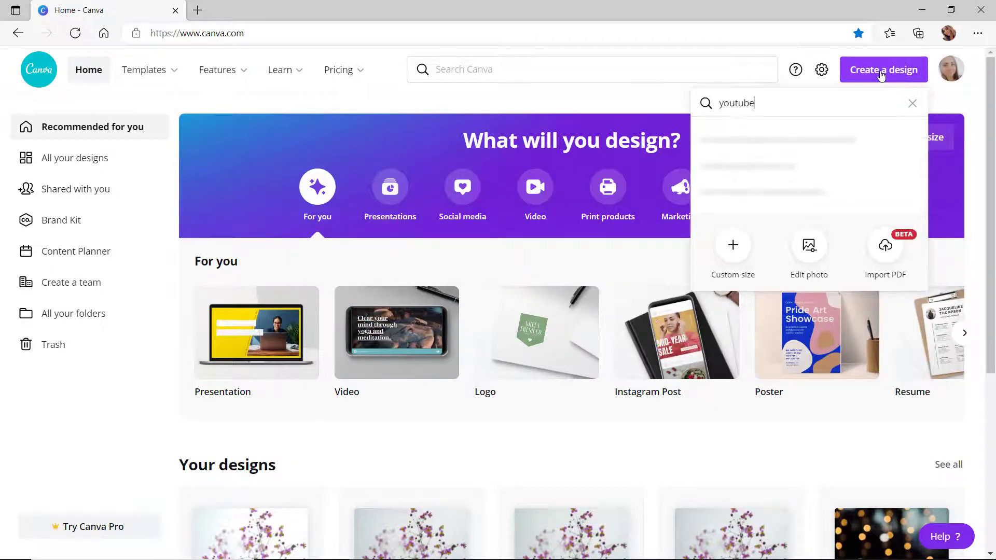
pyautogui.write(' intr')
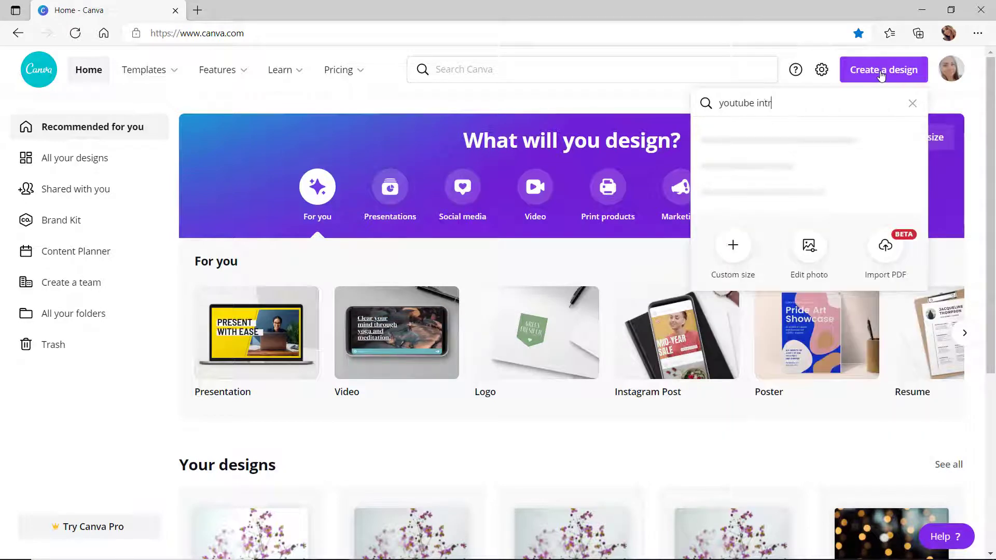
pyautogui.write('o')
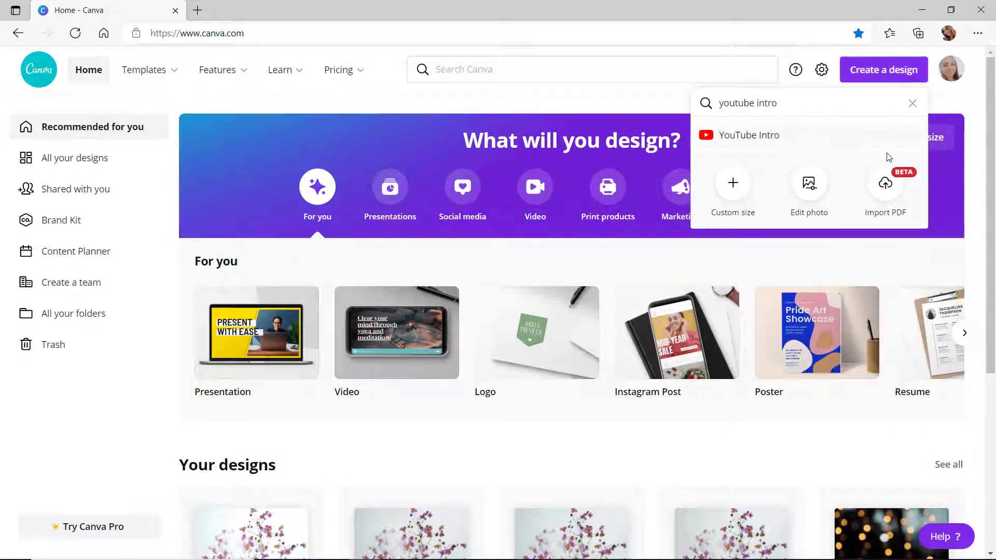
pyautogui.click(784, 138)
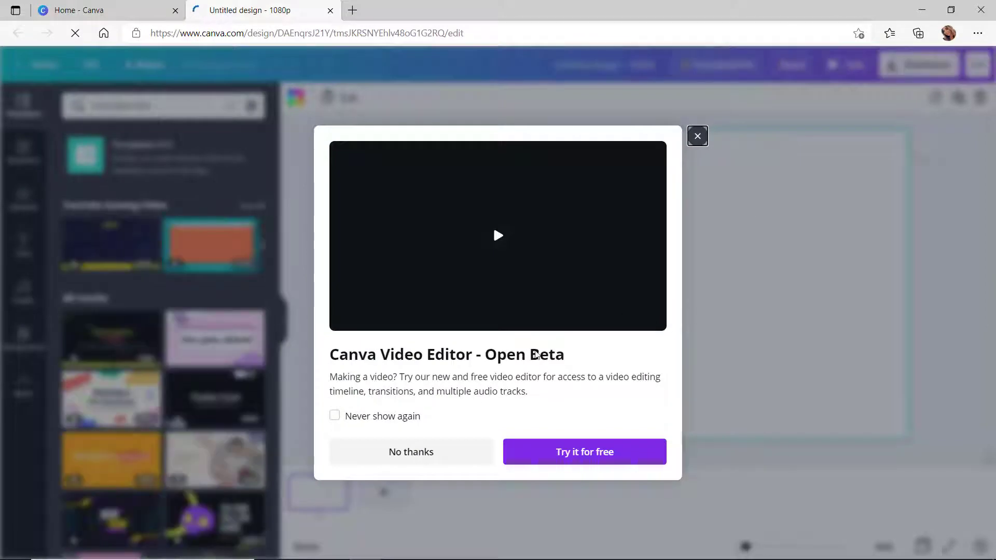
pyautogui.click(402, 450)
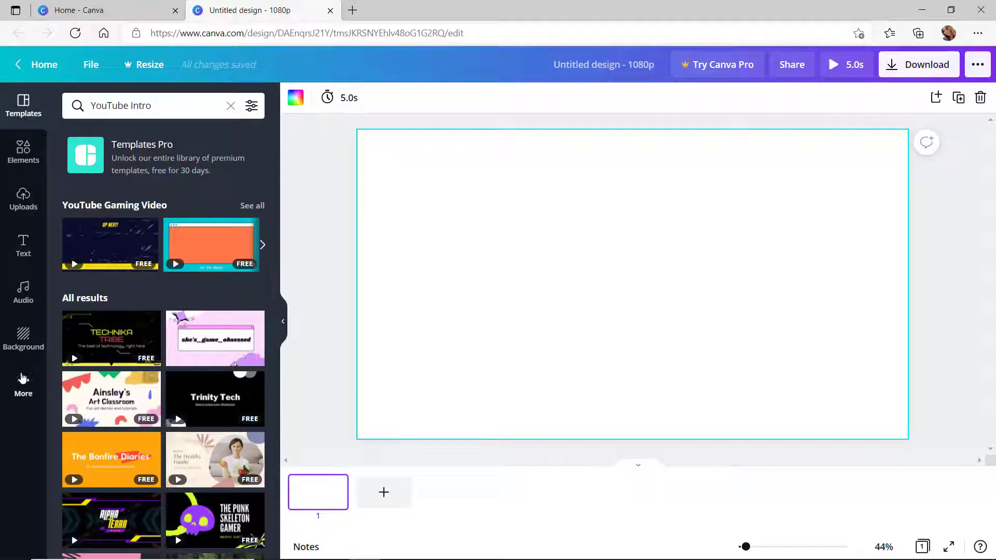
# Search the backgrounds for "flowers" and apply the photo of purple blossoms on thin stems to the page
pyautogui.click(24, 343)
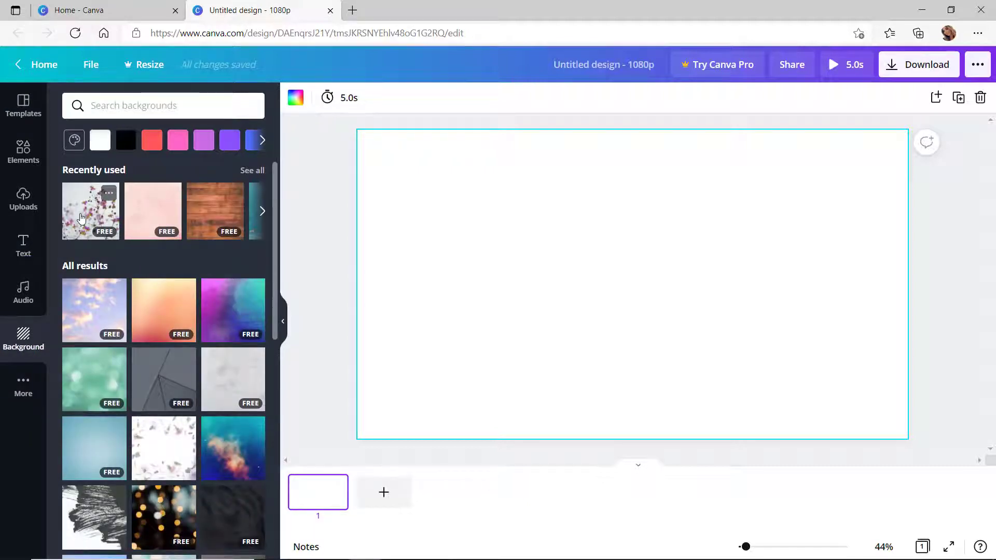
pyautogui.click(116, 109)
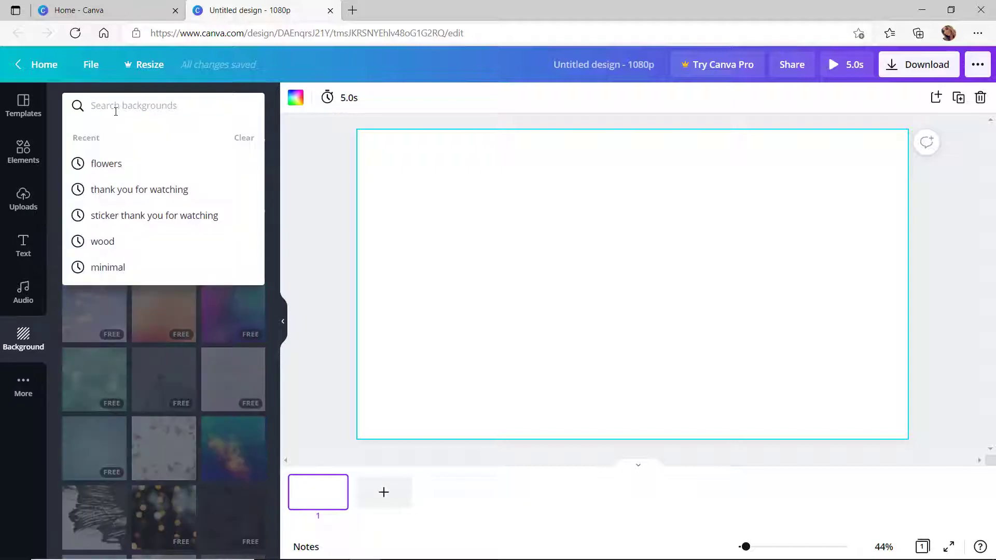
pyautogui.click(106, 164)
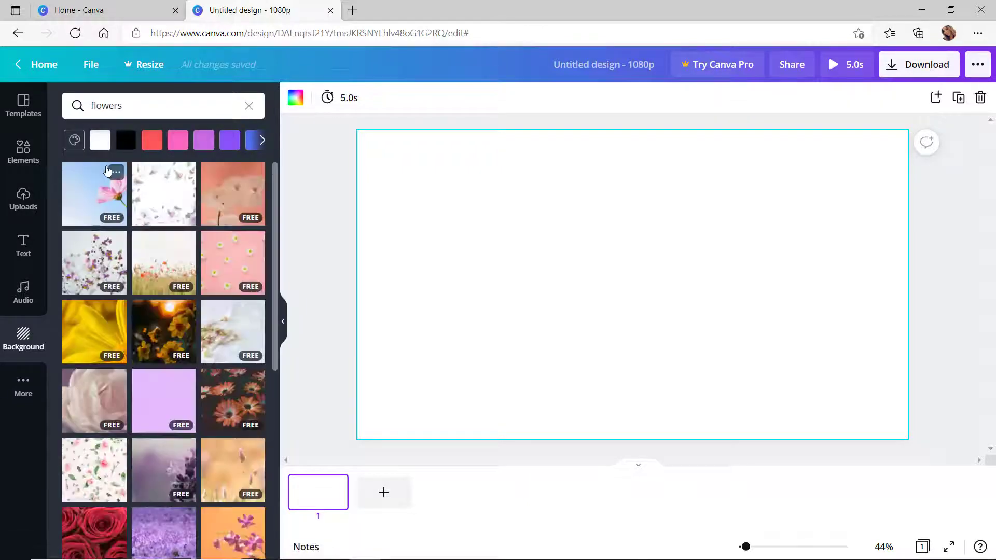
pyautogui.click(95, 248)
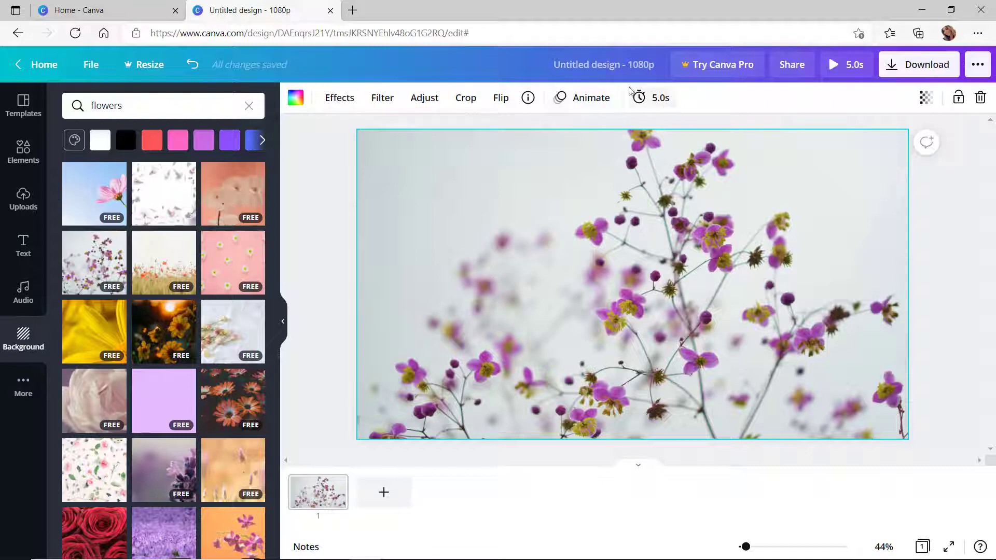
# Set the page's timing to 2.0 seconds
pyautogui.click(640, 108)
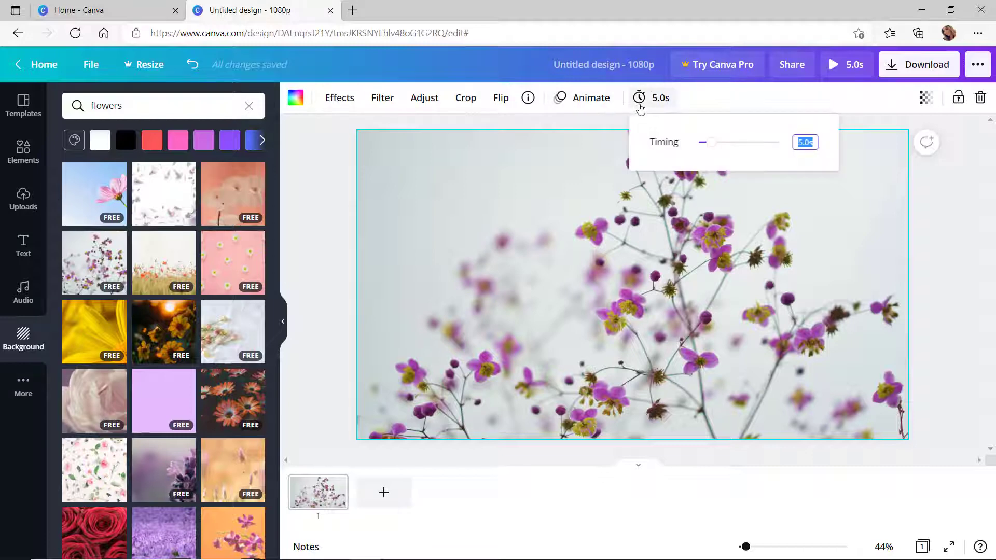
pyautogui.press('Return')
pyautogui.click(701, 102)
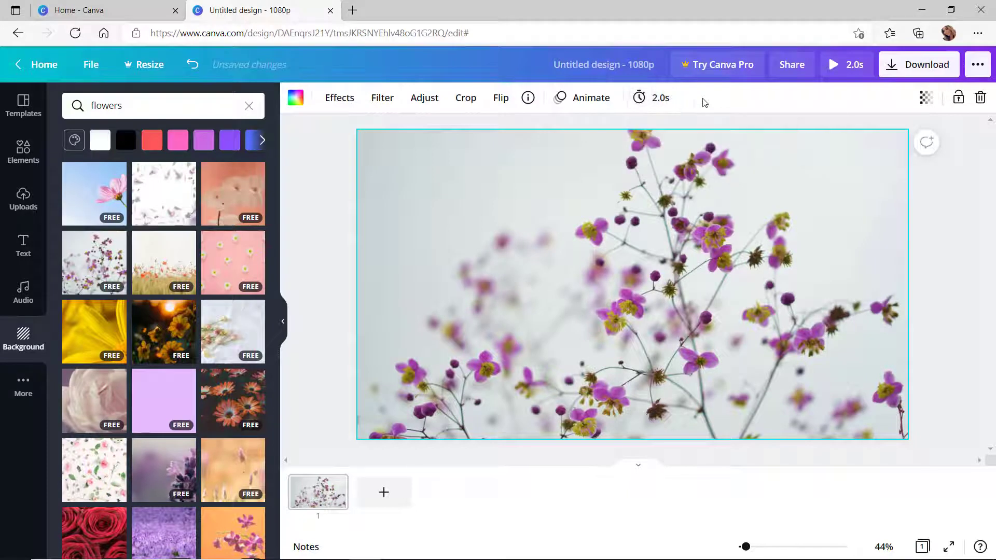
# Duplicate the flower page three times so the design has four identical pages
pyautogui.rightClick(324, 491)
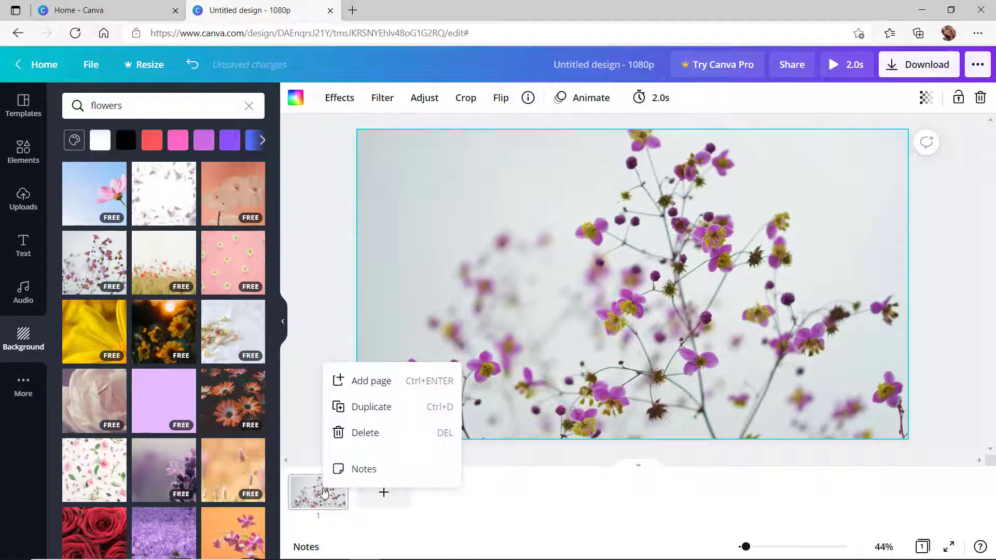
pyautogui.click(363, 408)
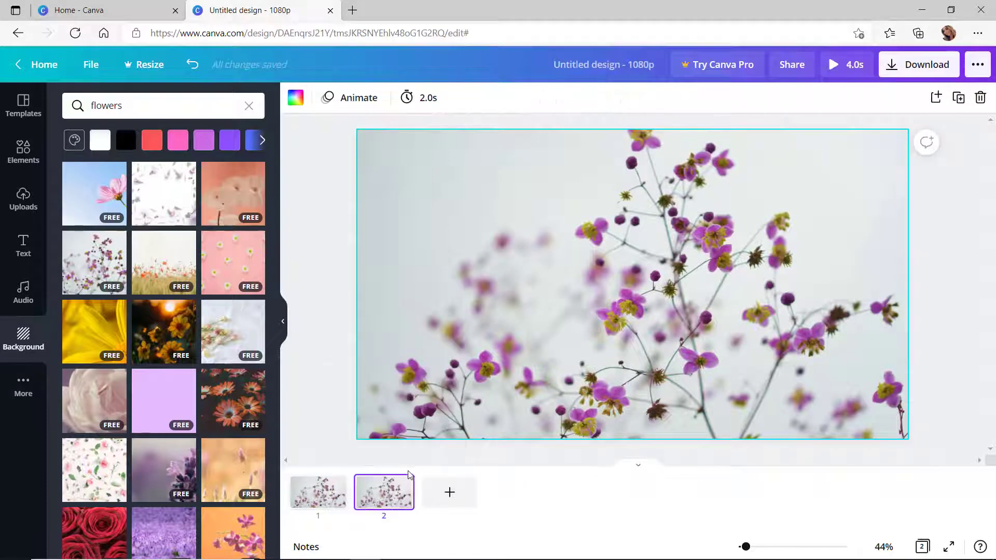
pyautogui.rightClick(400, 500)
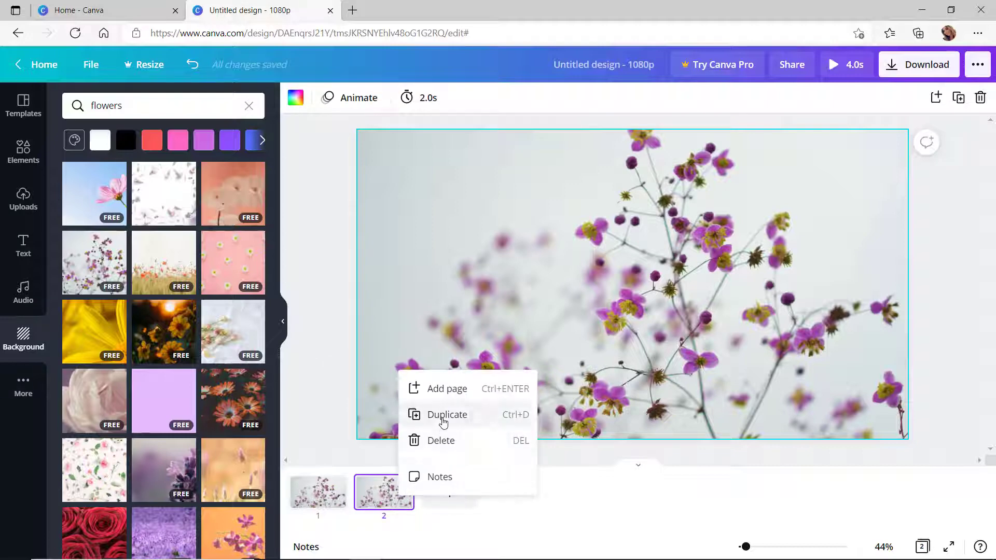
pyautogui.click(442, 416)
pyautogui.rightClick(438, 503)
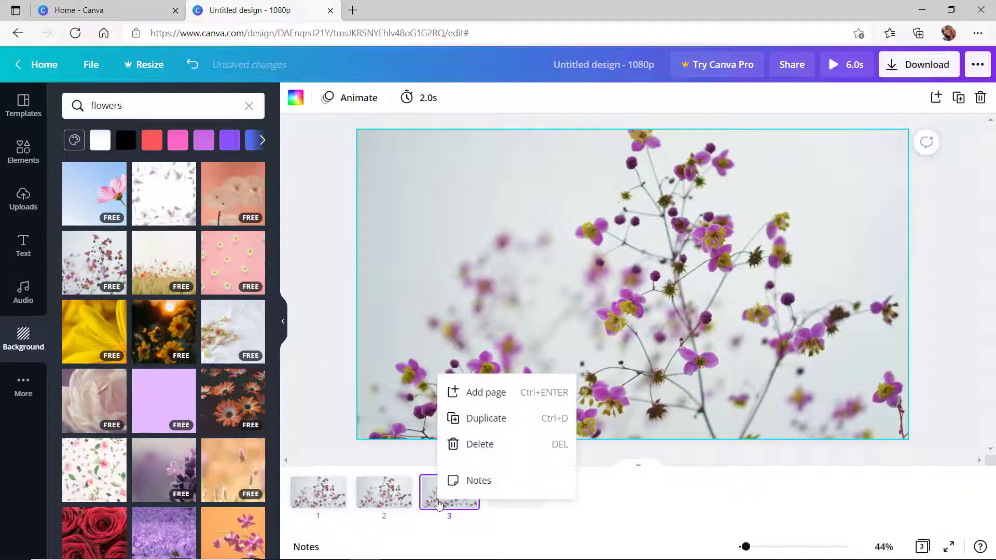
pyautogui.click(475, 417)
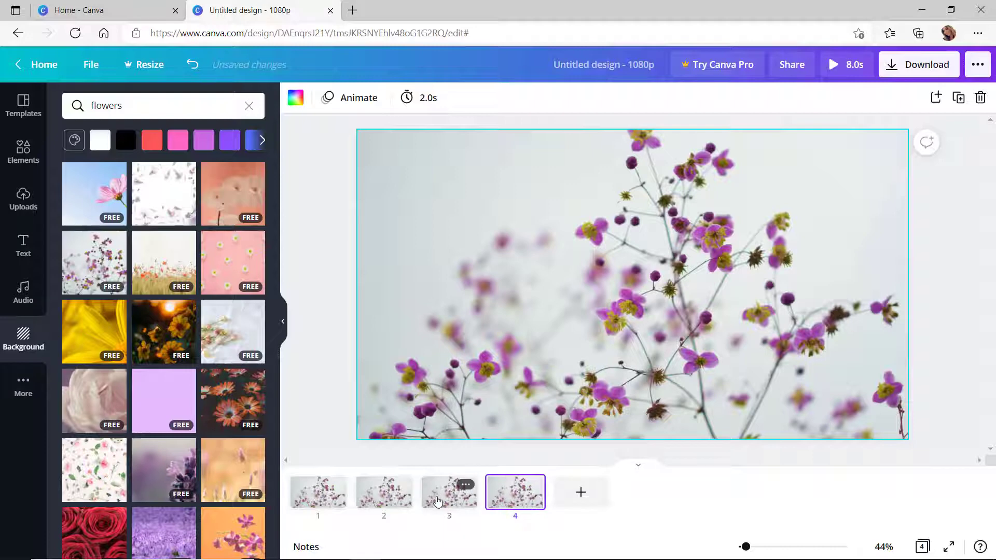
pyautogui.click(437, 500)
pyautogui.rightClick(437, 500)
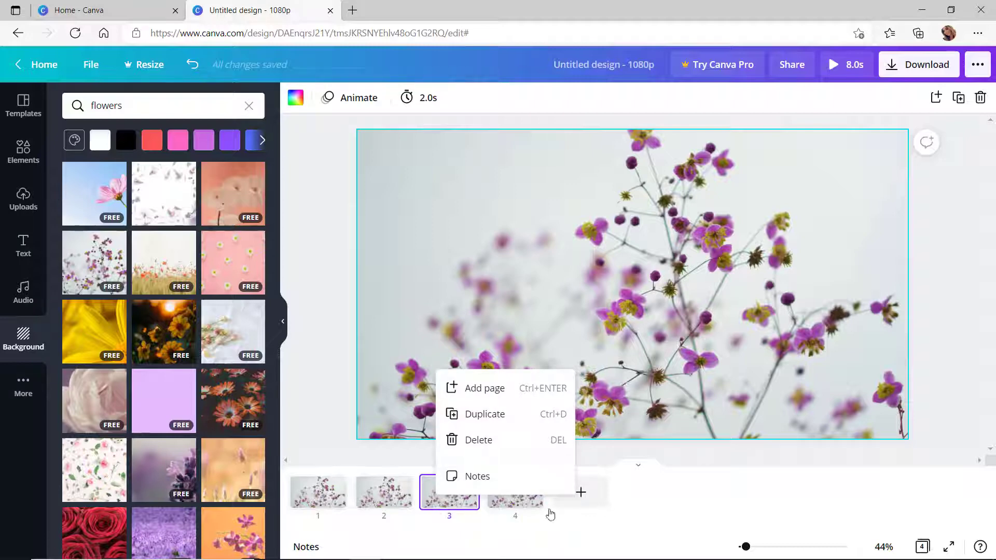
pyautogui.click(639, 488)
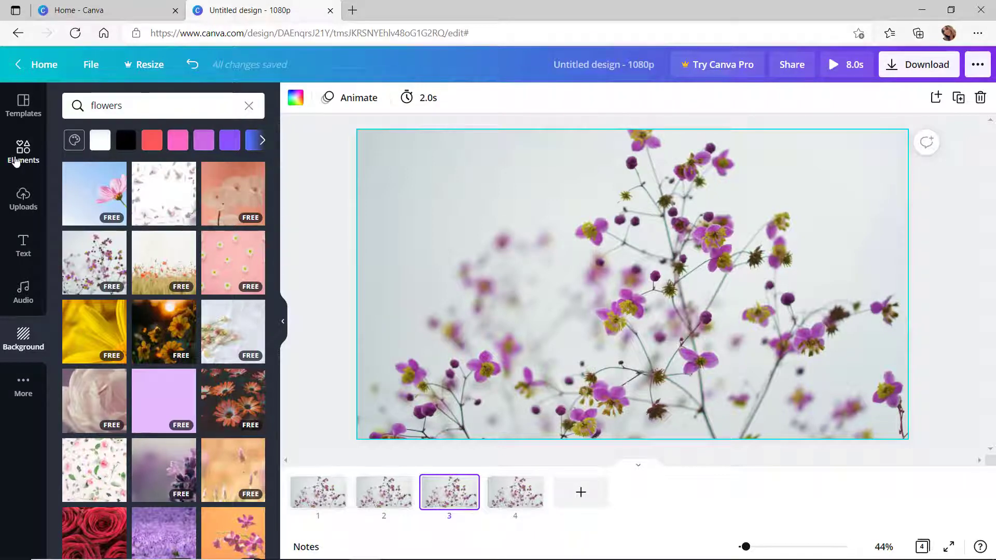
# Make page 2 active and search the elements for "sticker hello"
pyautogui.click(15, 162)
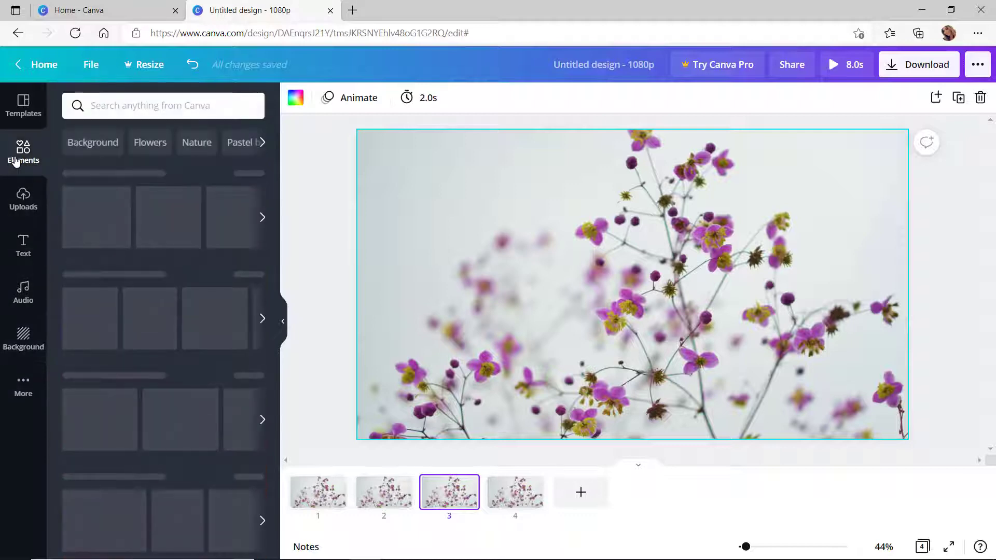
pyautogui.click(384, 487)
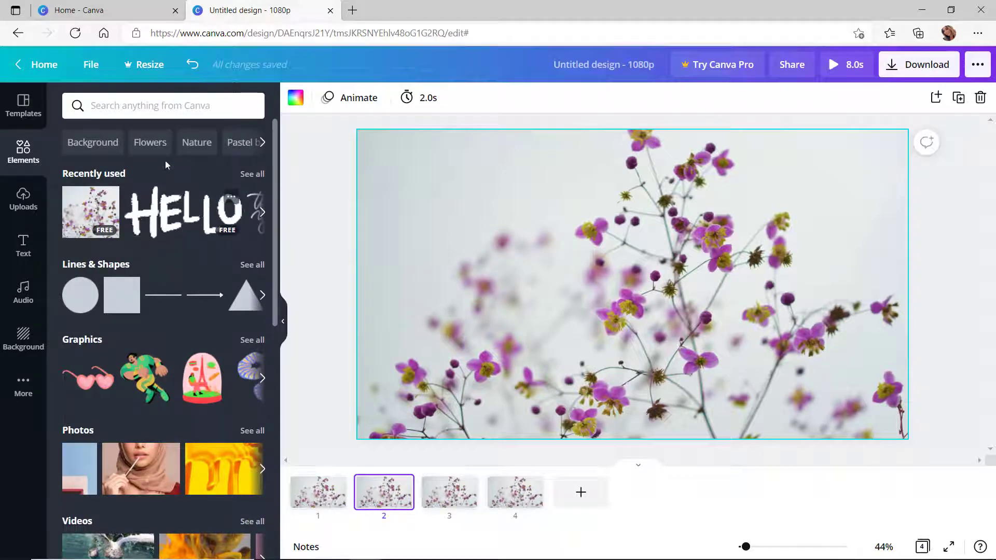
pyautogui.click(157, 102)
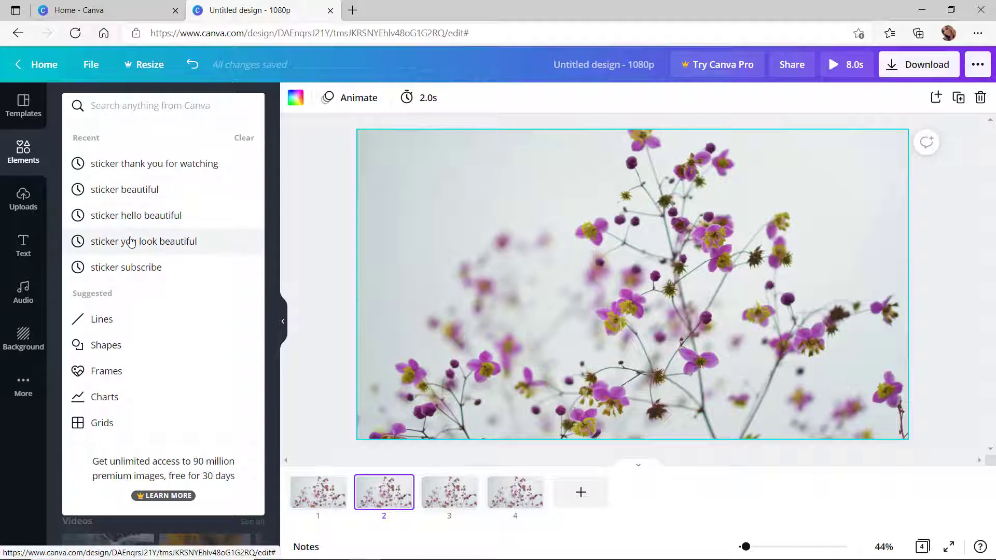
pyautogui.write('str')
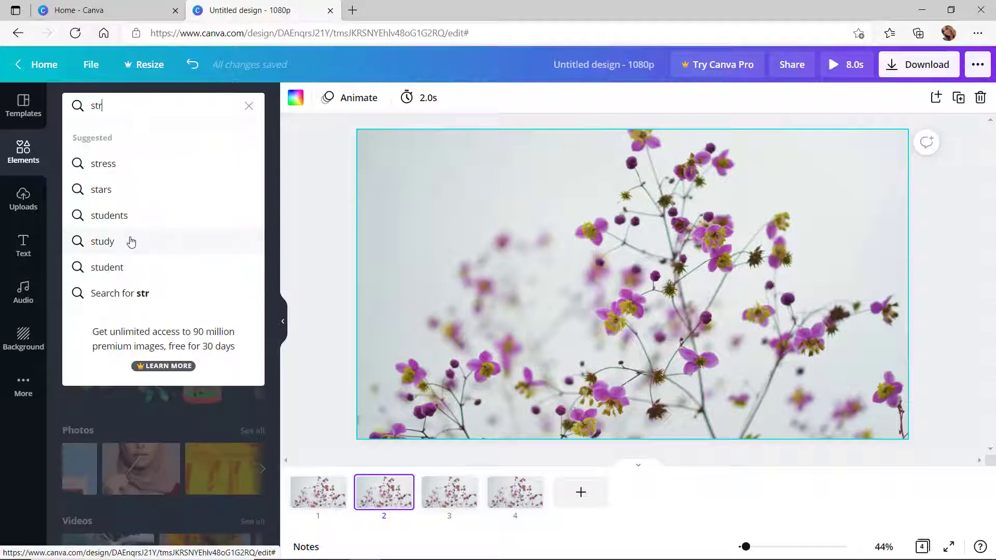
pyautogui.press('BackSpace')
pyautogui.press('BackSpace')
pyautogui.write('t')
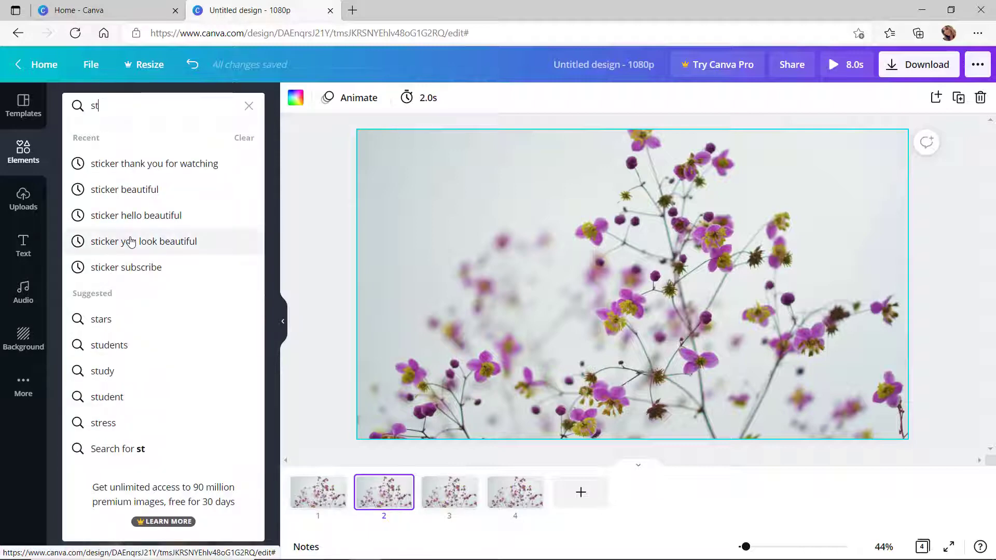
pyautogui.write('icker ')
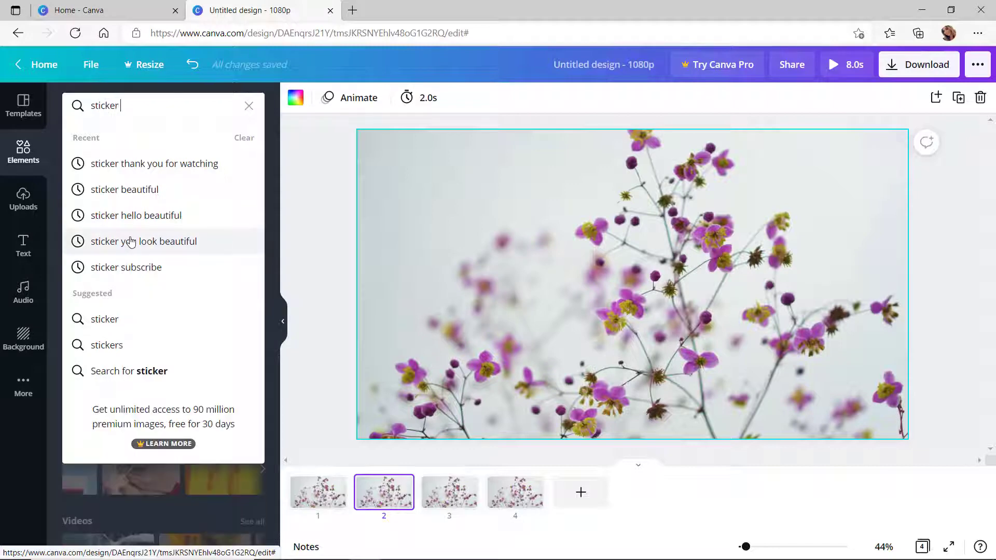
pyautogui.write('hell')
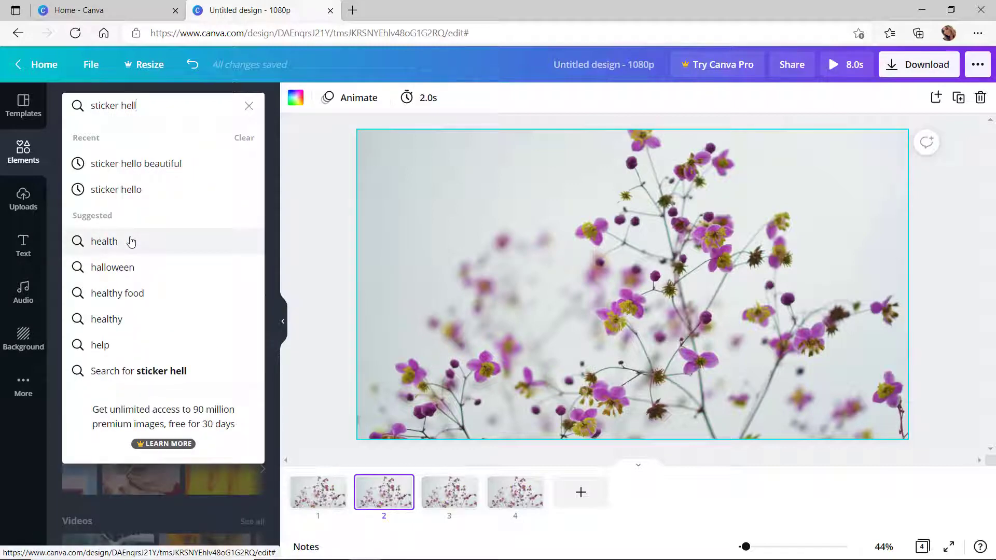
pyautogui.click(118, 190)
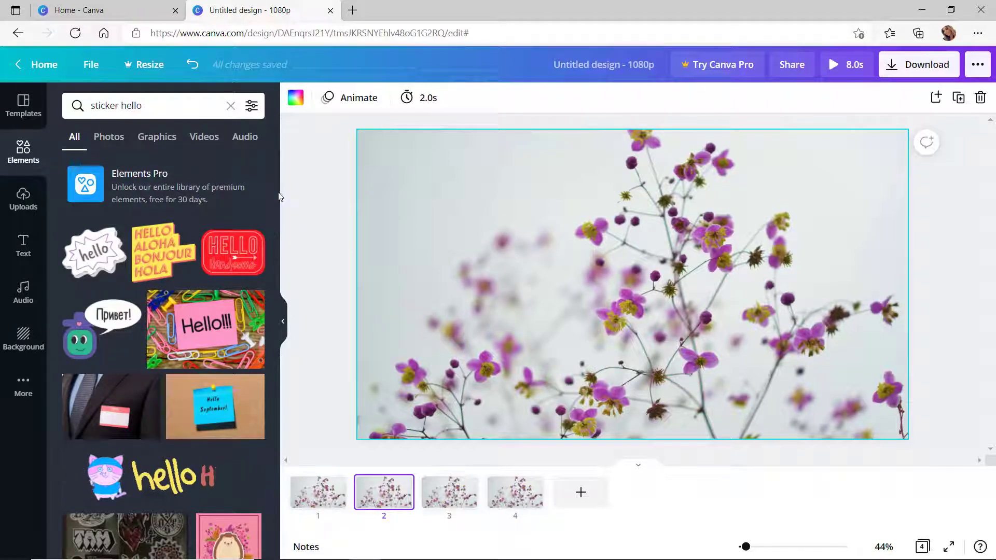
# Add the white animated brush-lettered HELLO sticker to page 2 and shrink it toward the page's upper-left area
pyautogui.scroll(-7, 273, 298)
pyautogui.moveTo(273, 327); pyautogui.dragTo(271, 374)
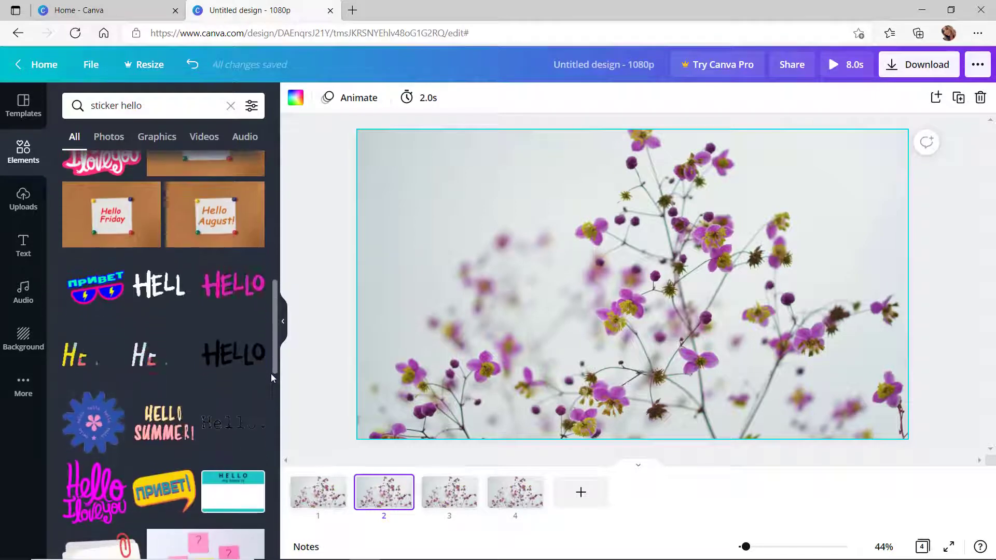
pyautogui.click(173, 289)
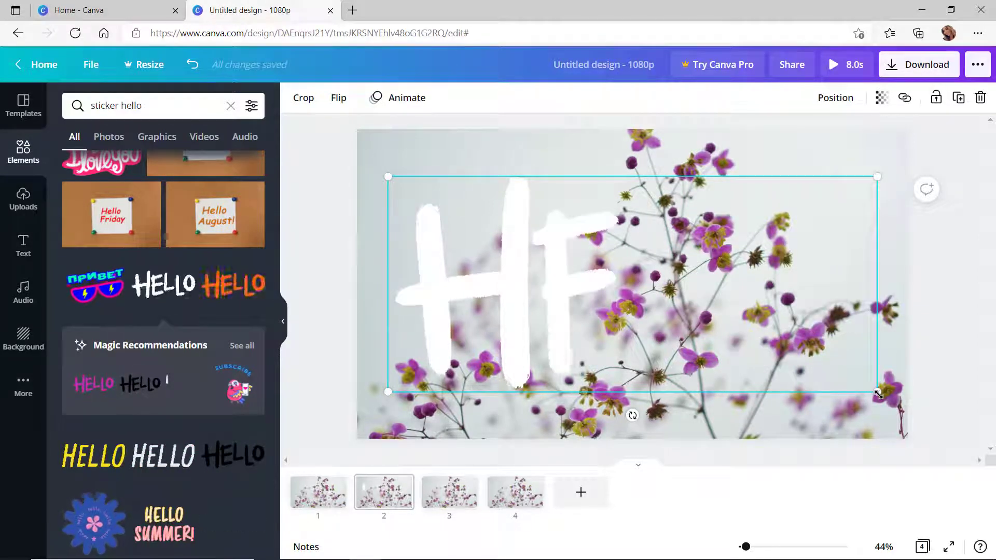
pyautogui.moveTo(871, 388); pyautogui.dragTo(672, 301)
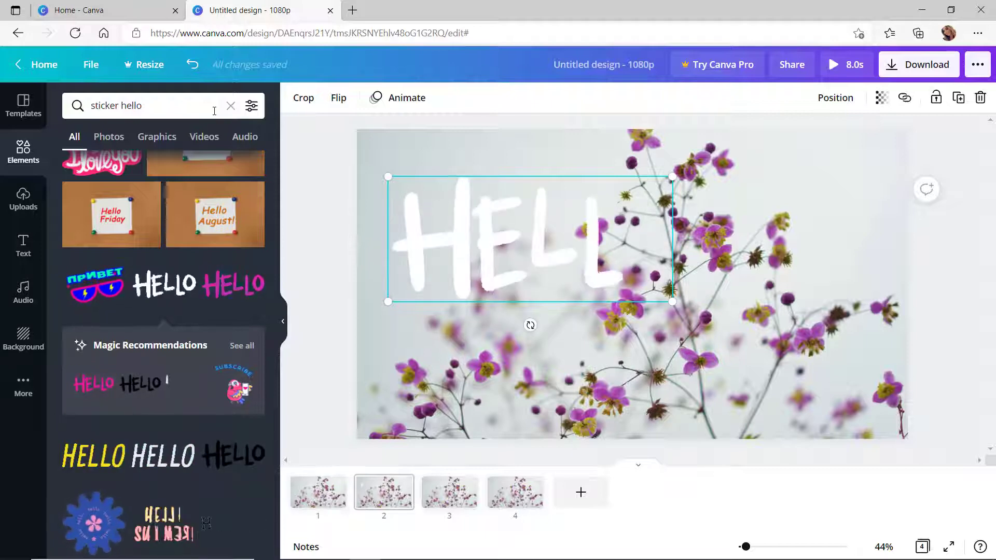
# Add the "welcome little one!" font combination to page 2 and delete the small line beneath its heading
pyautogui.click(214, 111)
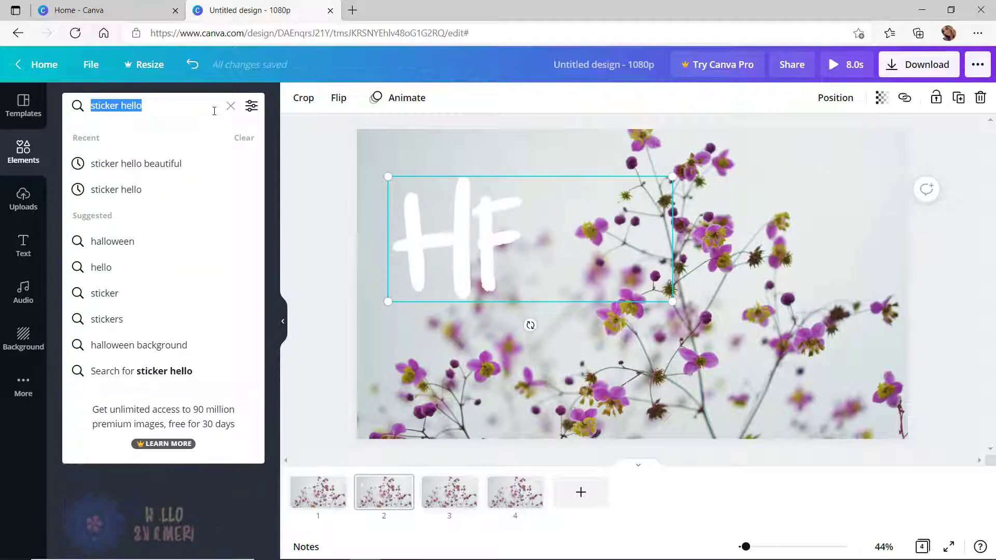
pyautogui.click(23, 248)
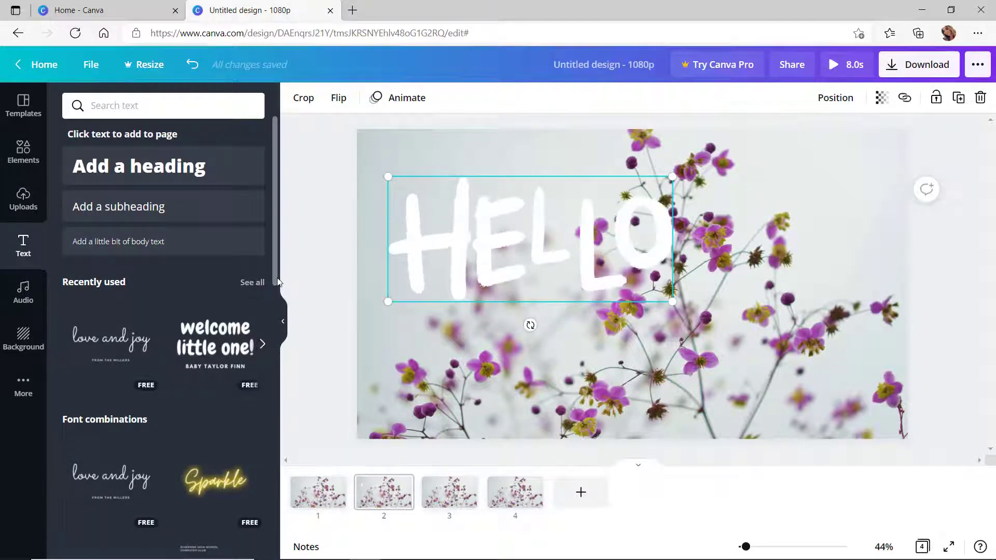
pyautogui.moveTo(278, 282); pyautogui.dragTo(286, 340)
pyautogui.click(216, 194)
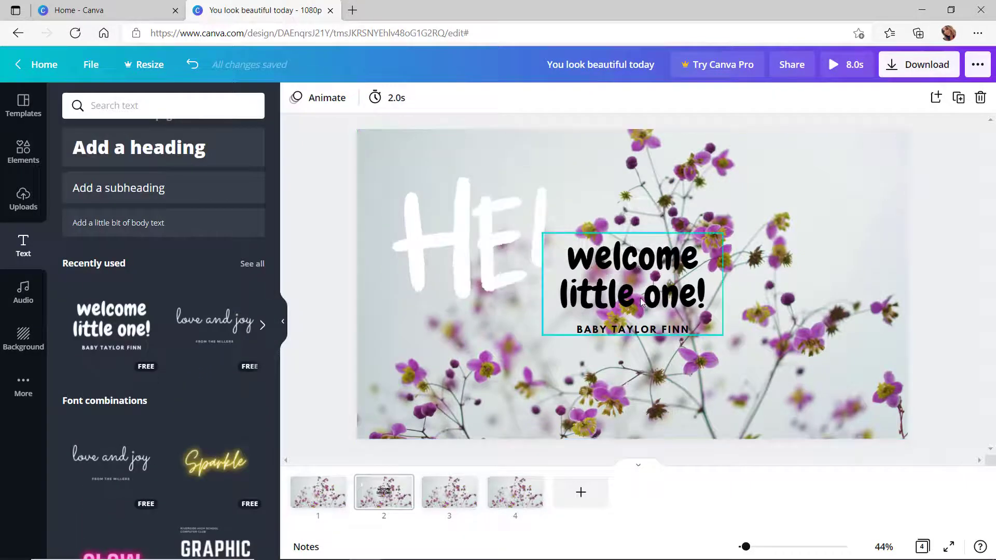
pyautogui.click(674, 328)
pyautogui.press('Delete')
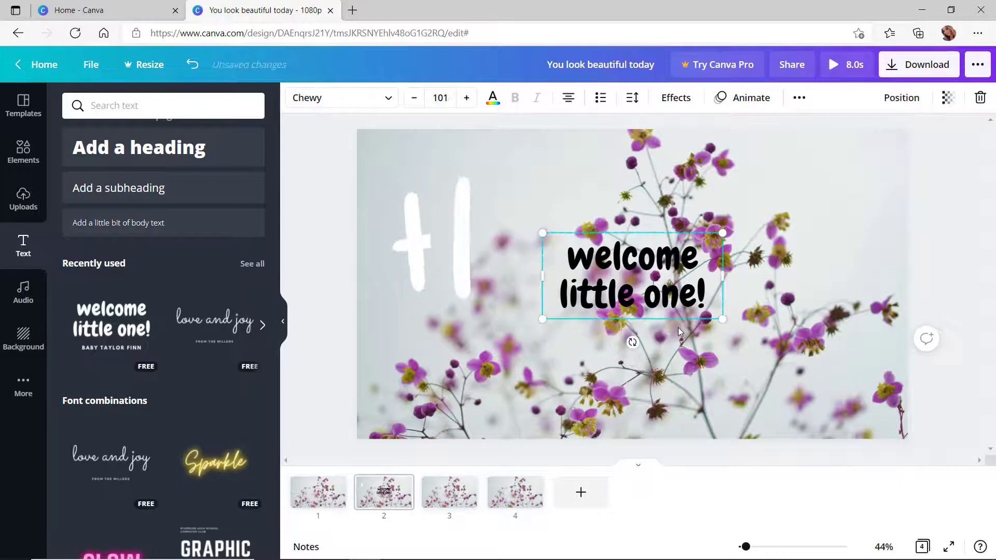
# Replace the "welcome little one!" heading text on page 2 with "you look beautiful today!"
pyautogui.doubleClick(695, 284)
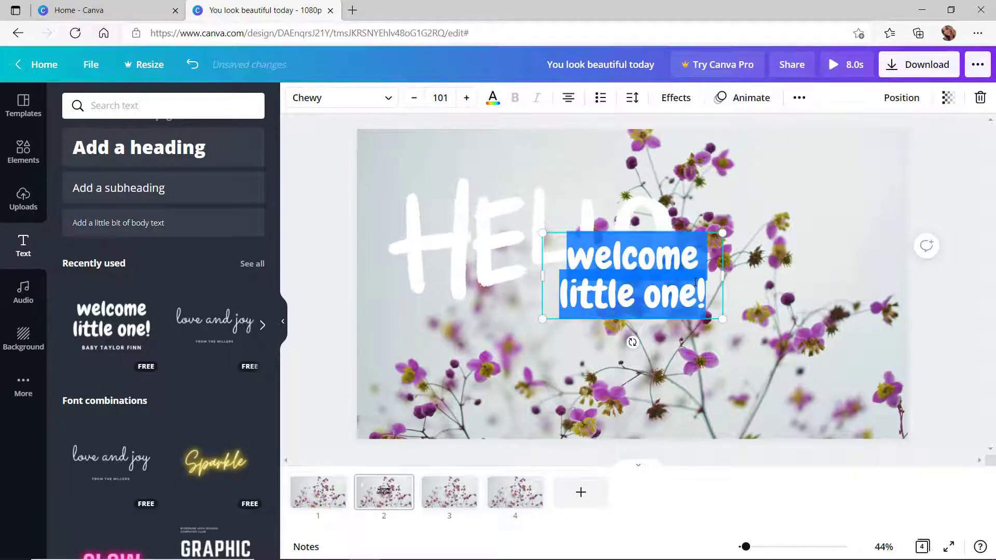
pyautogui.write('you look')
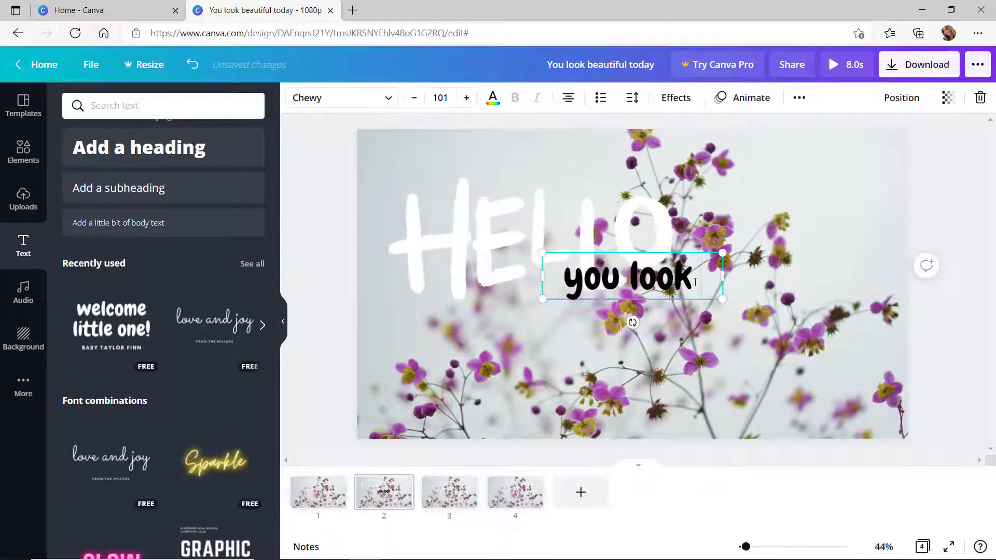
pyautogui.write(' beaut')
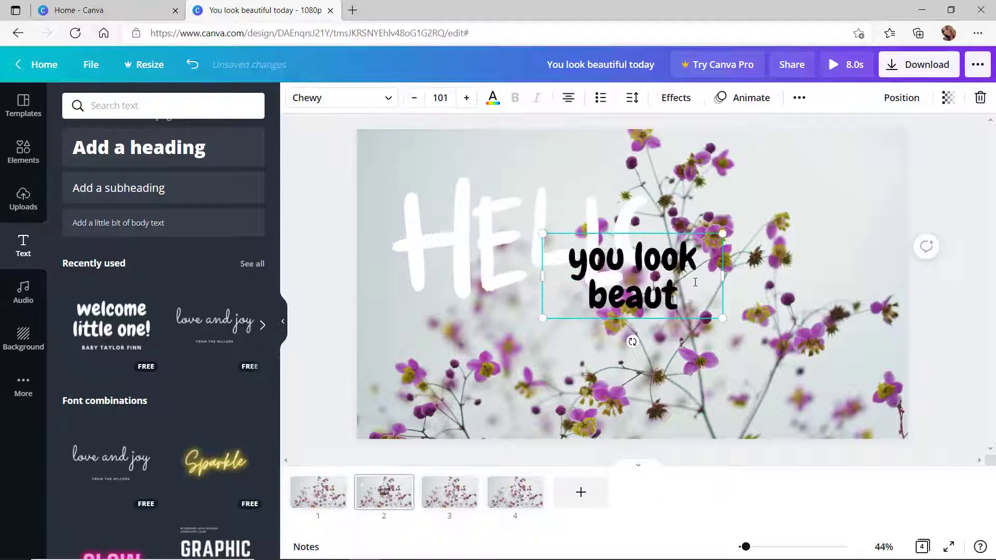
pyautogui.write('iful')
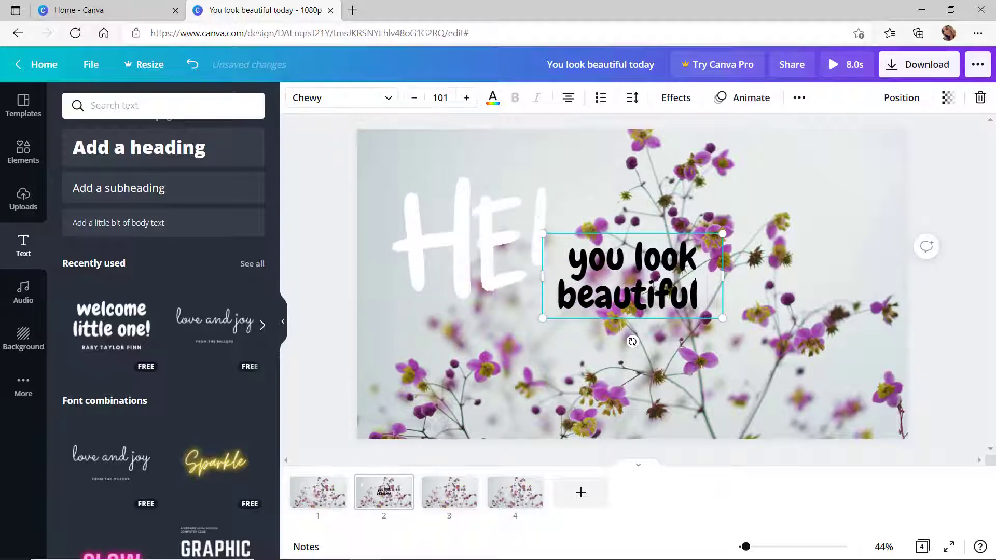
pyautogui.write(' today!')
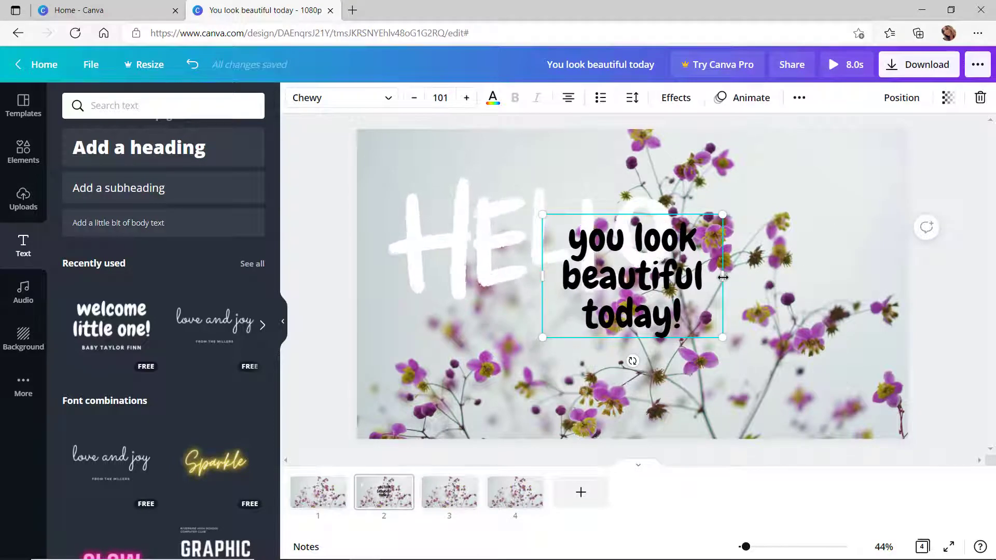
# Widen the "you look beautiful today!" text box until it fits on one line and move it below the HELLO sticker
pyautogui.moveTo(723, 283); pyautogui.dragTo(894, 293)
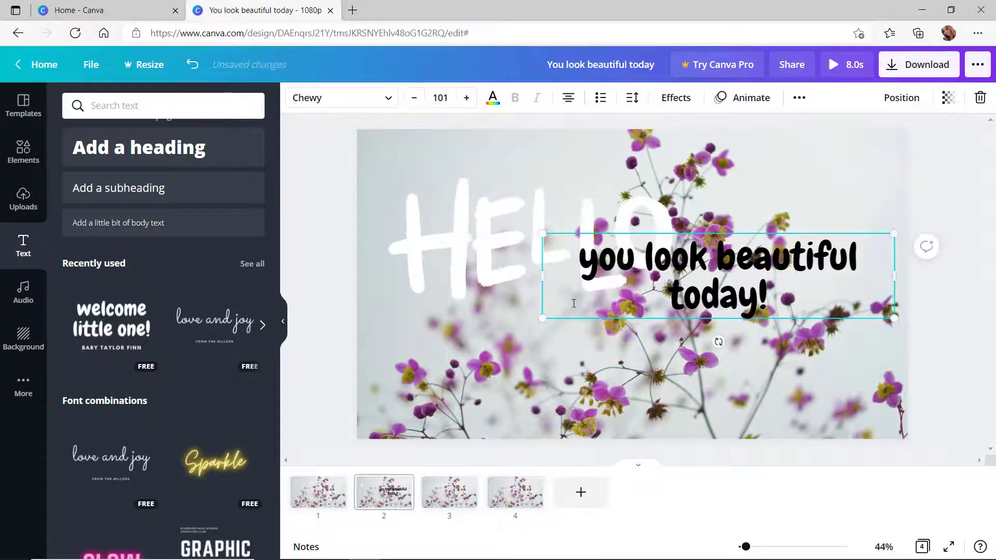
pyautogui.moveTo(541, 284); pyautogui.dragTo(355, 286)
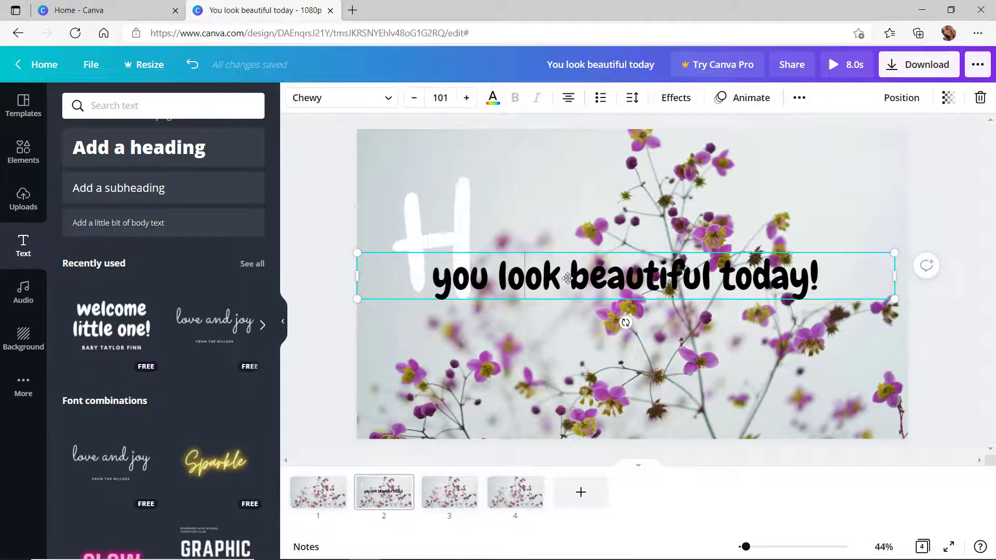
pyautogui.moveTo(559, 280); pyautogui.dragTo(566, 311)
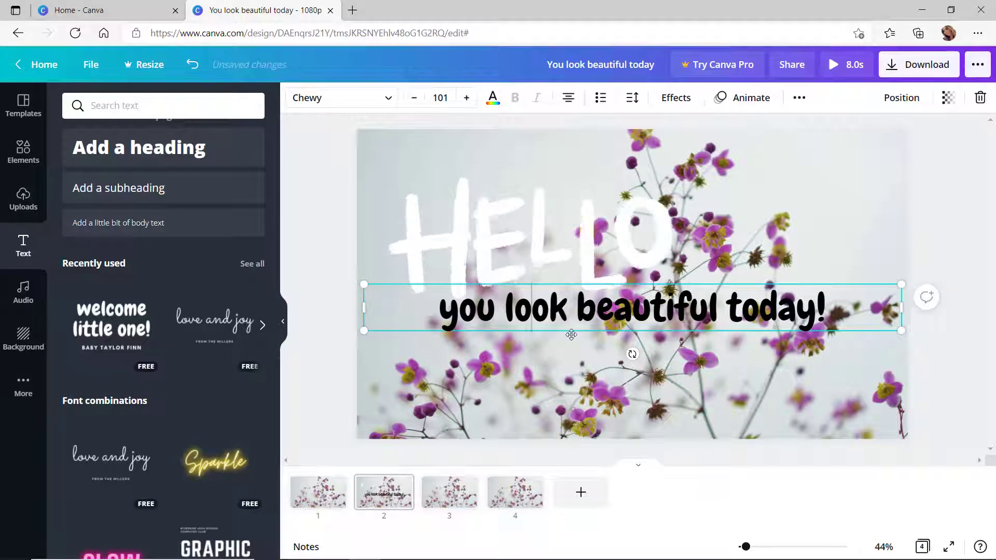
pyautogui.moveTo(567, 317); pyautogui.dragTo(572, 392)
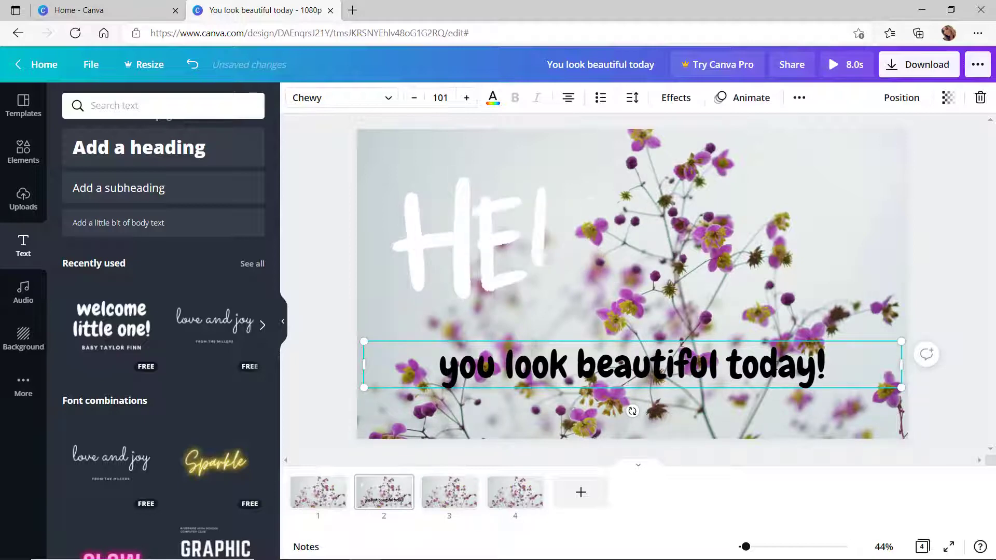
# Apply the Typewriter text animation to "you look beautiful today!" and preview the design
pyautogui.click(751, 99)
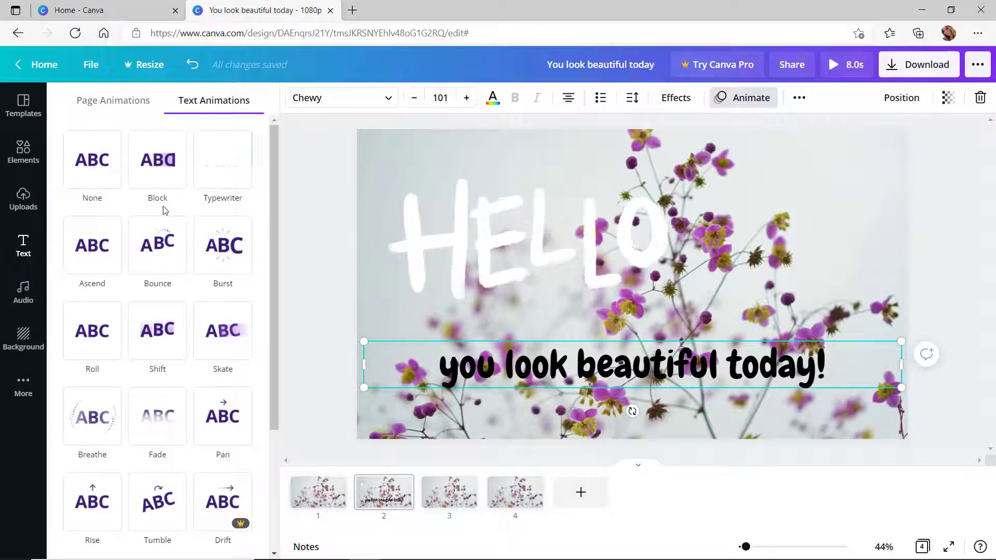
pyautogui.click(103, 252)
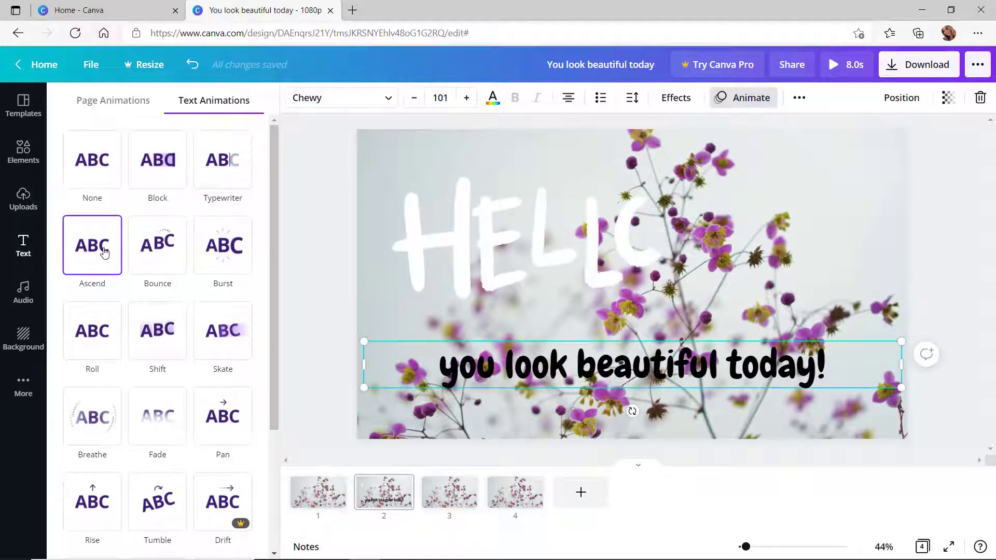
pyautogui.click(221, 170)
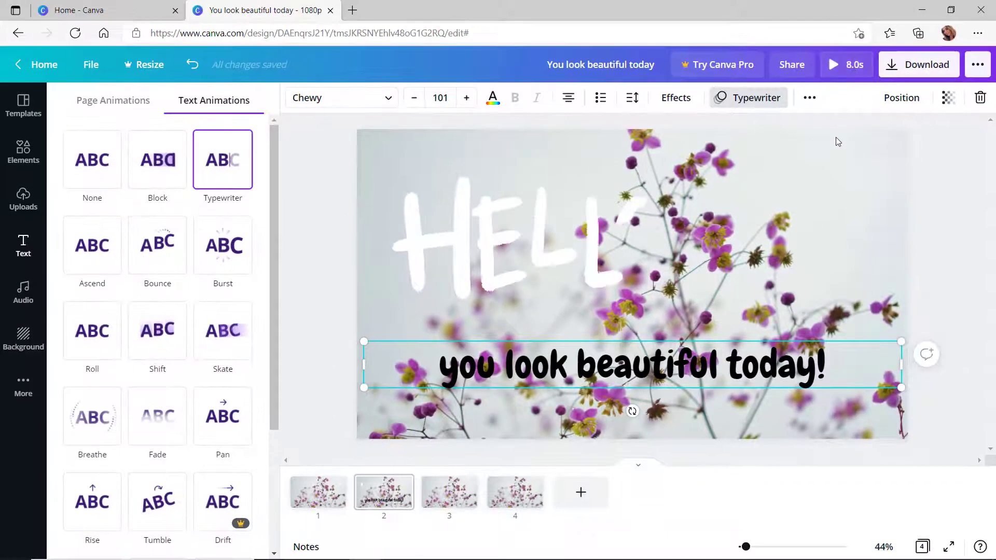
pyautogui.click(841, 72)
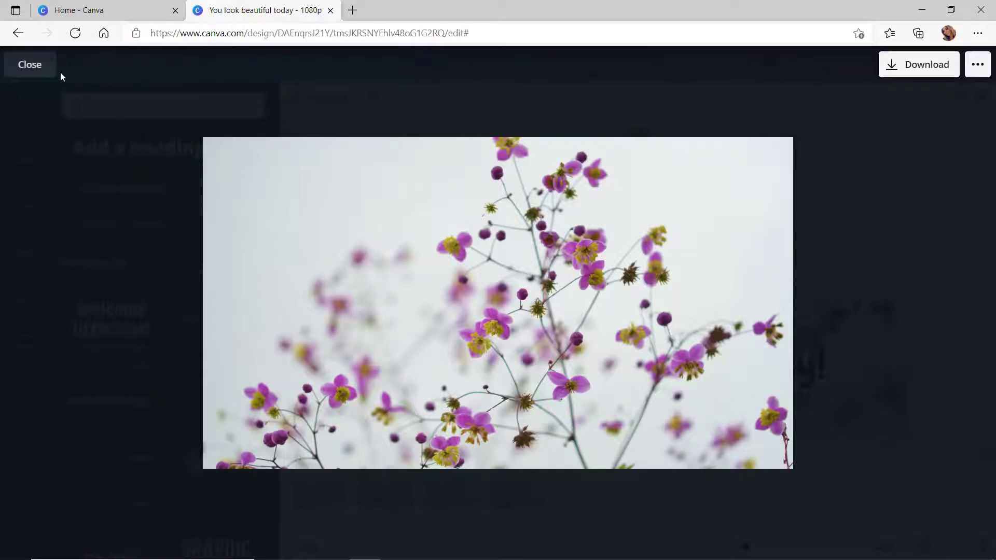
pyautogui.click(32, 67)
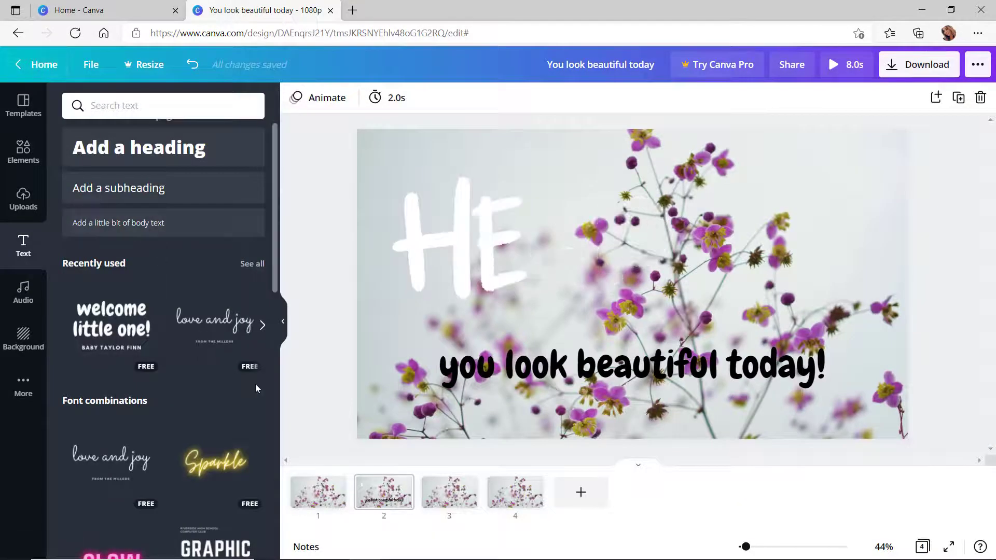
# Make page 3 active and search the elements for "welcome"
pyautogui.click(451, 497)
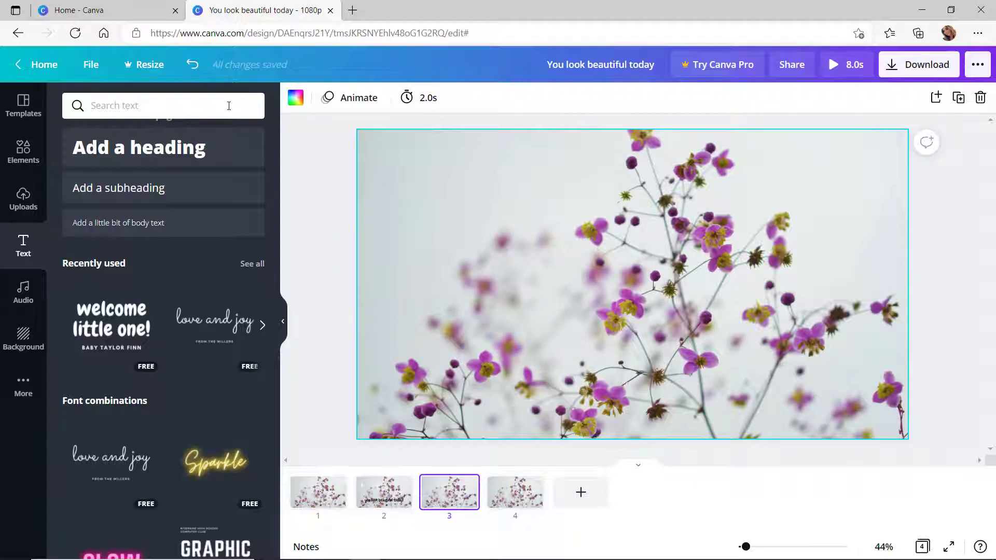
pyautogui.click(23, 153)
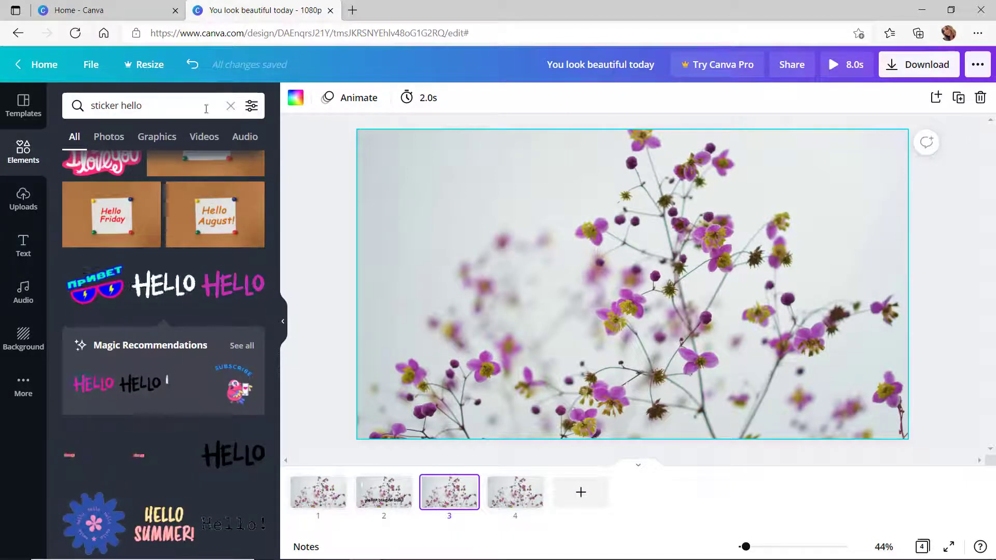
pyautogui.click(230, 106)
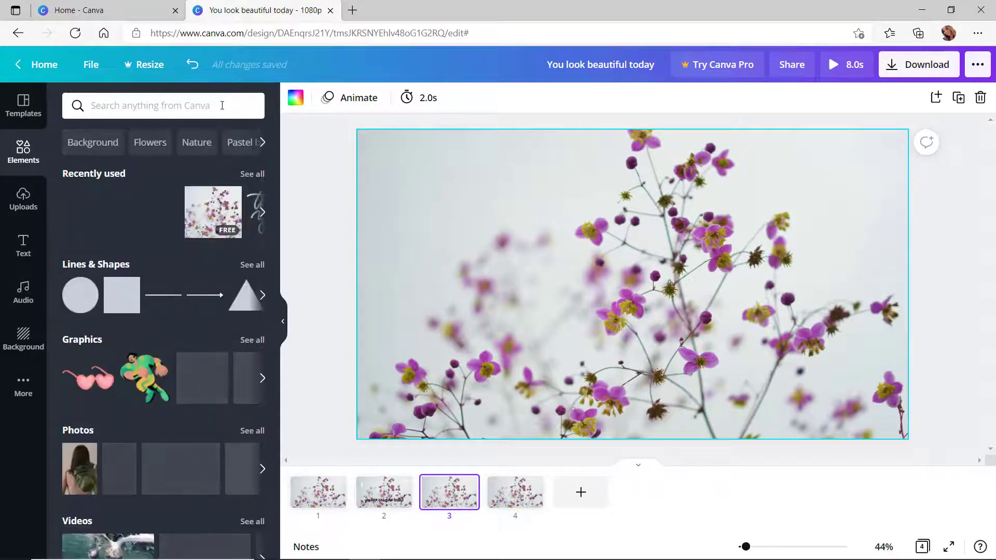
pyautogui.write('wel')
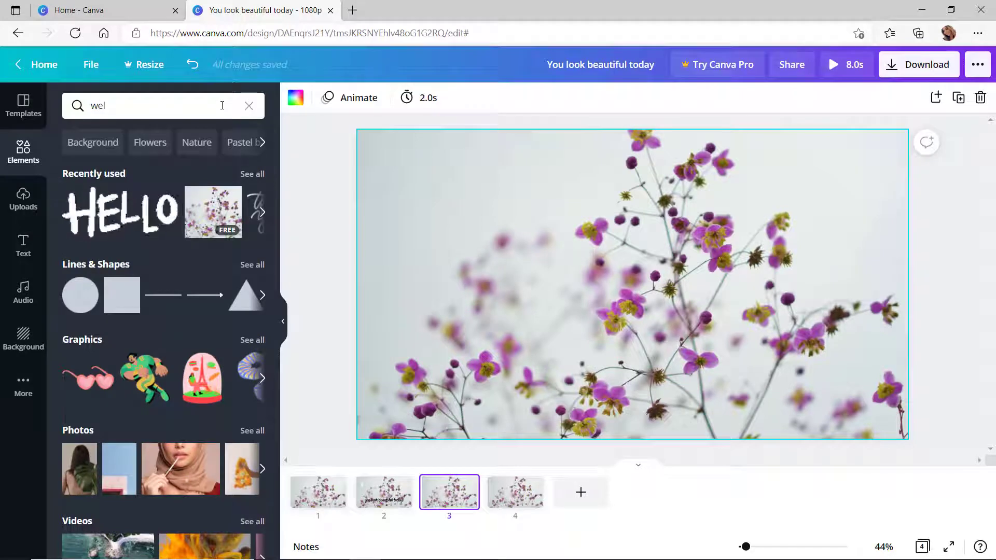
pyautogui.write('com')
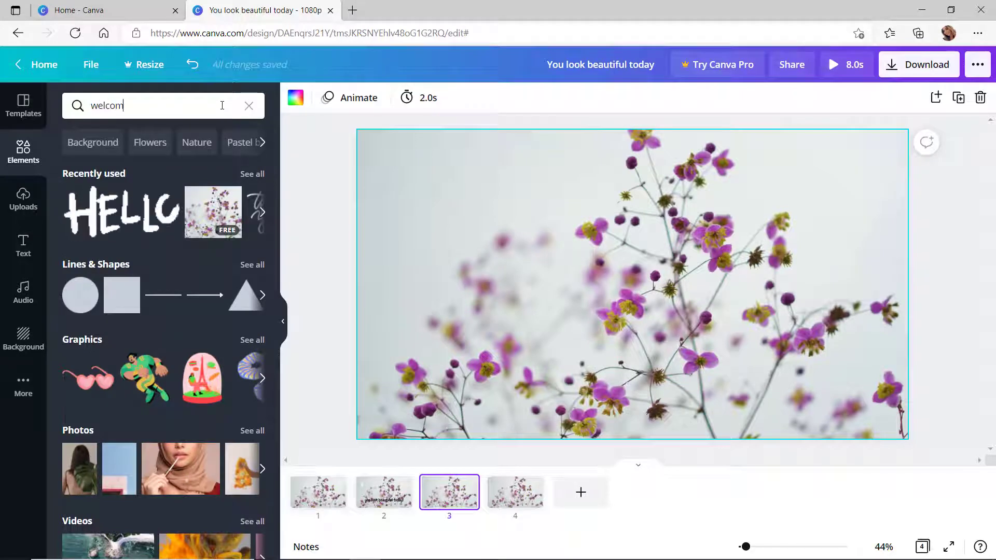
pyautogui.write('e')
pyautogui.press('Return')
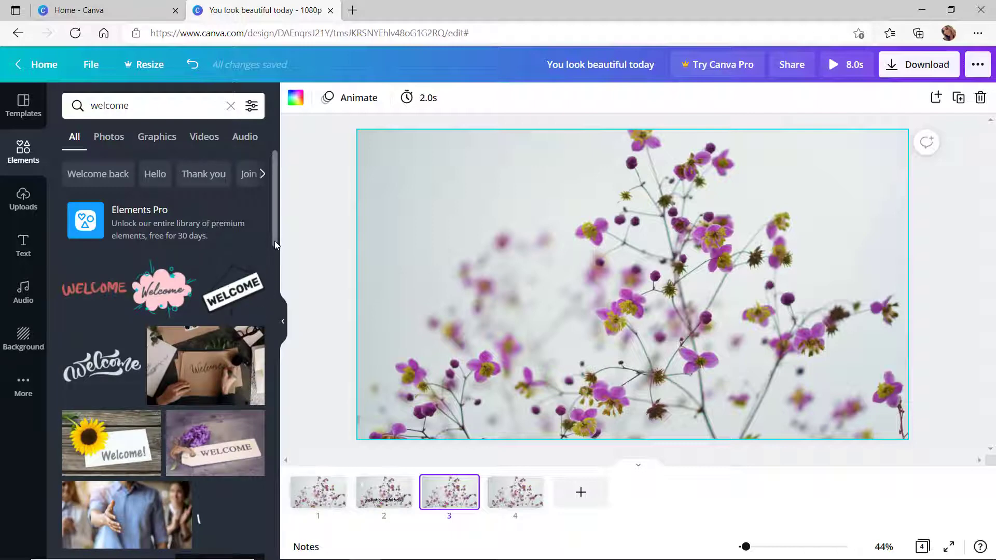
# Add the black handwritten "welcome!" sticker to page 3, shrink it and place it in the page's upper-left area
pyautogui.moveTo(275, 240); pyautogui.dragTo(283, 307)
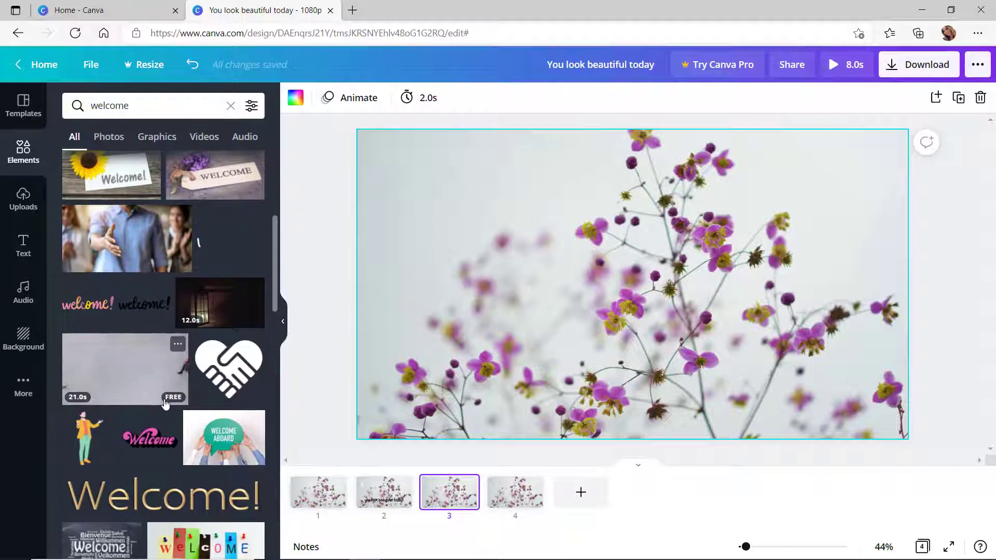
pyautogui.click(151, 309)
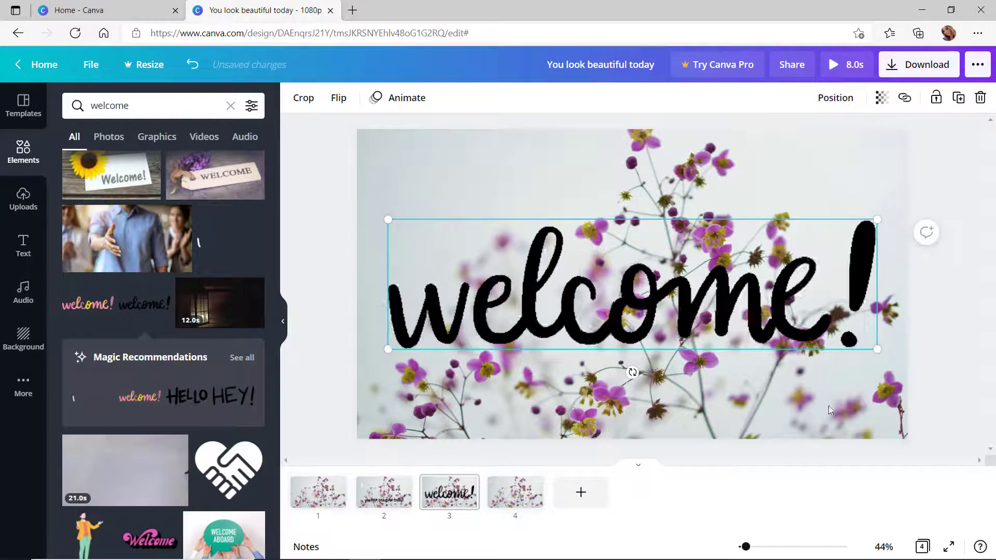
pyautogui.moveTo(876, 348); pyautogui.dragTo(646, 291)
pyautogui.moveTo(561, 269); pyautogui.dragTo(545, 201)
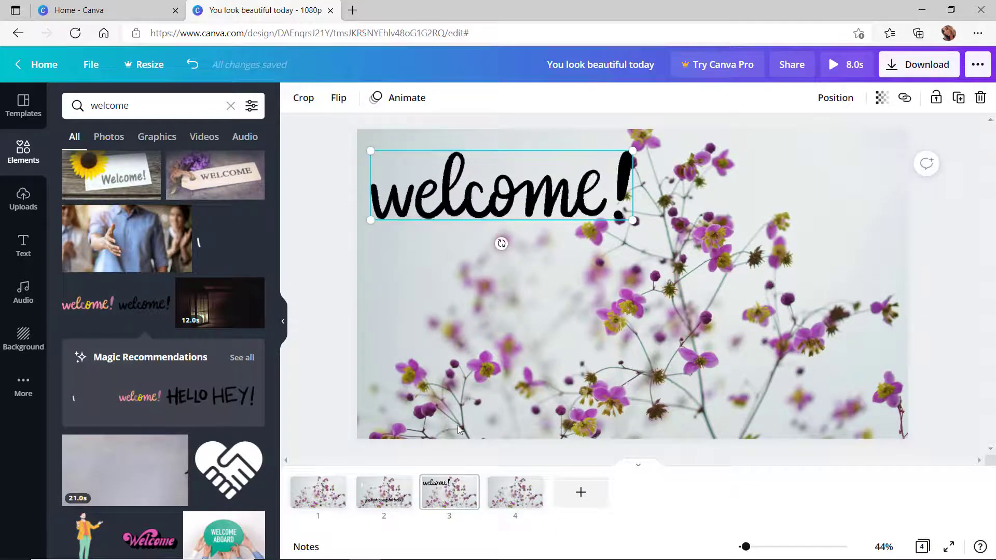
# Add the "love and joy" font combination to page 3 and delete the small line beneath its heading
pyautogui.click(30, 249)
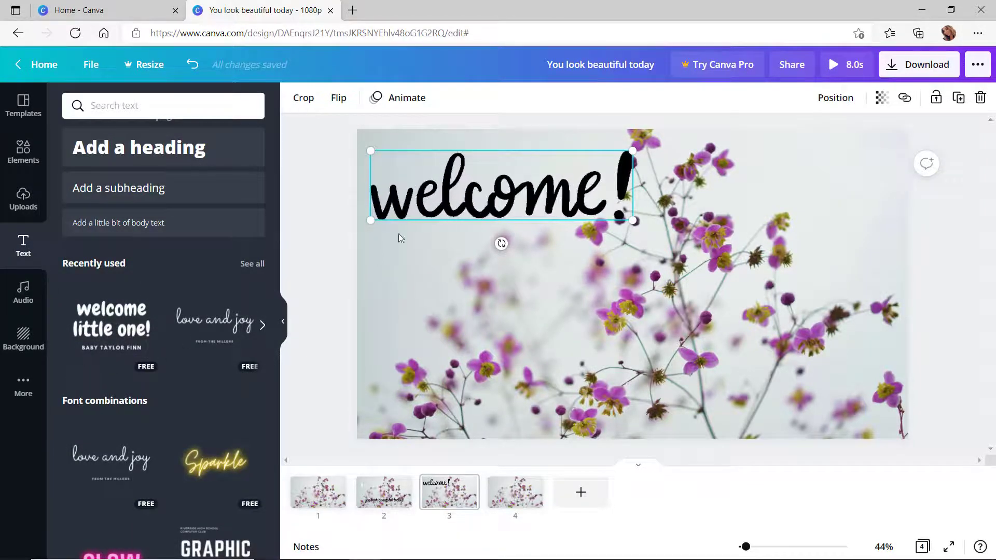
pyautogui.click(200, 324)
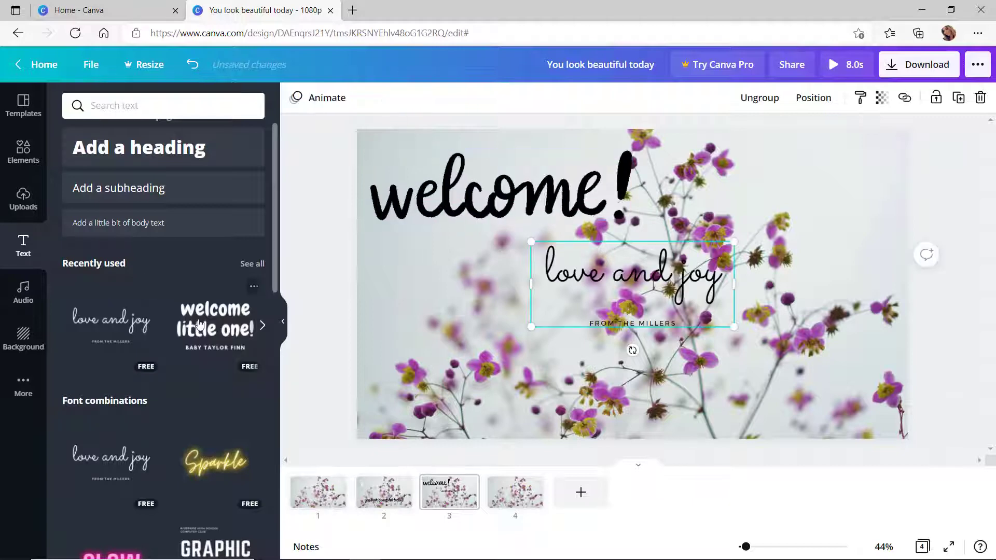
pyautogui.click(599, 324)
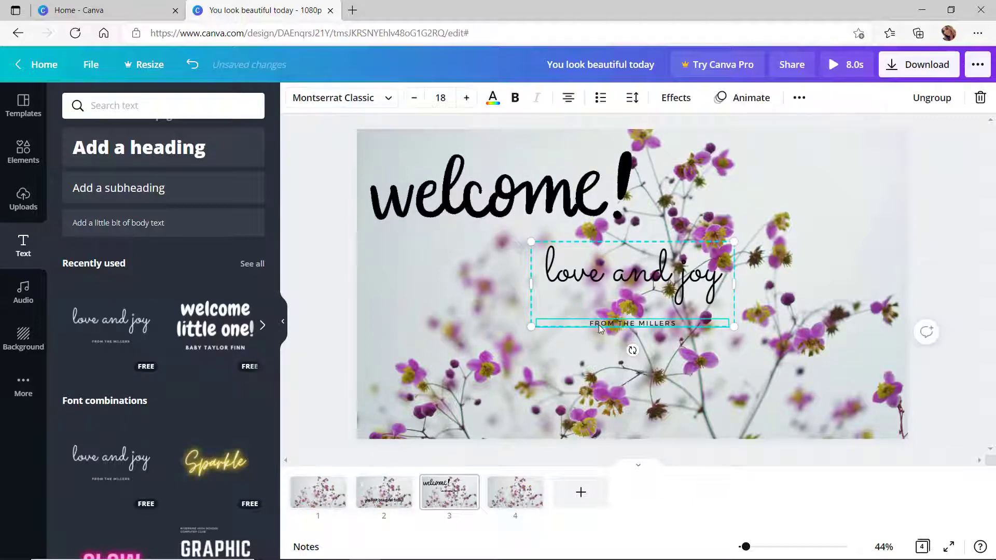
pyautogui.press('Delete')
# Replace the "love and joy" heading text with "to my channel"
pyautogui.doubleClick(624, 270)
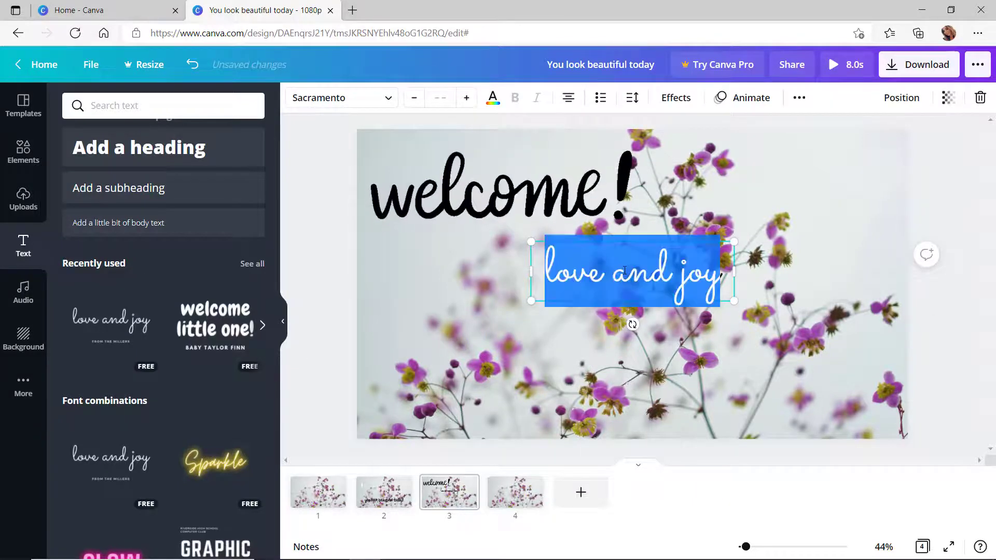
pyautogui.write('to')
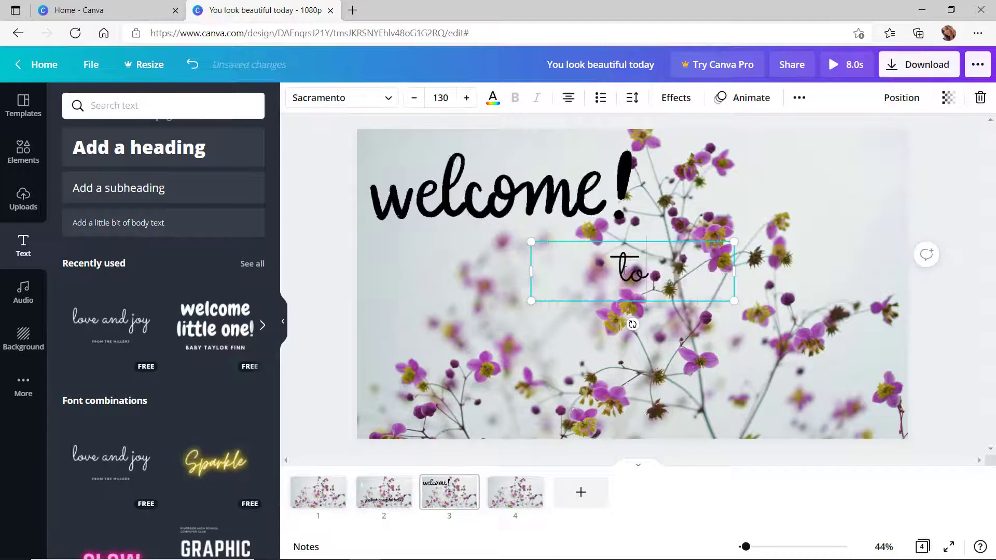
pyautogui.write(' my channe')
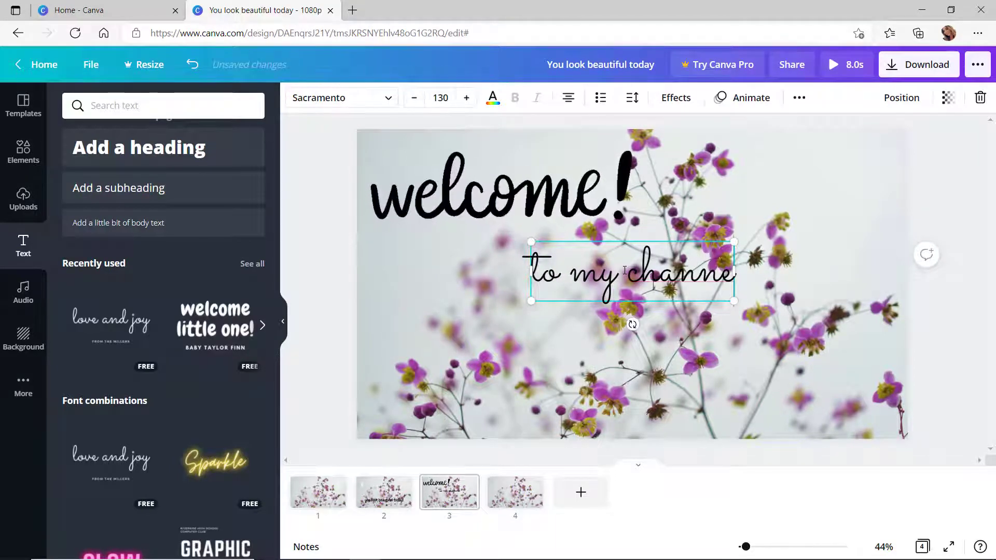
pyautogui.write('l')
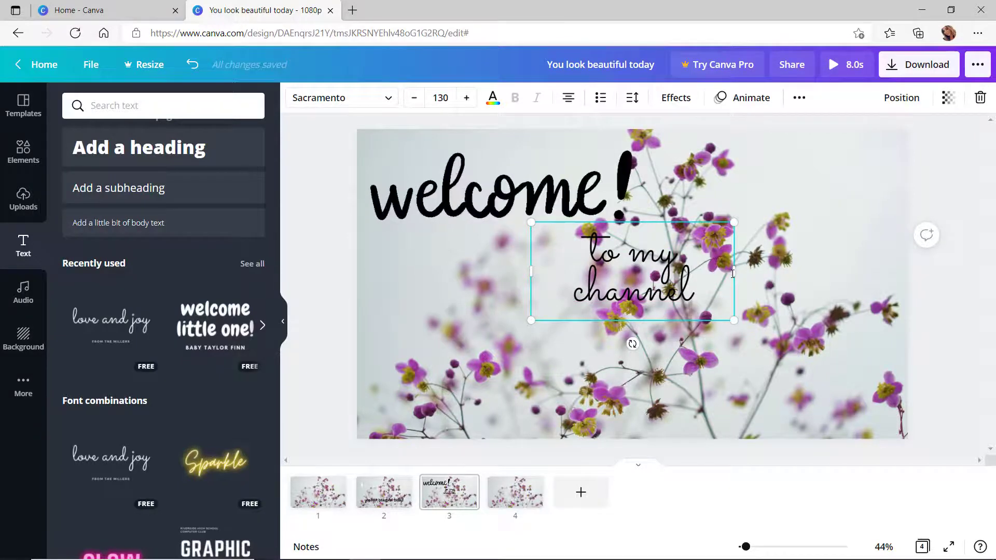
# Widen the "to my channel" text box to fit one line and center it beneath the "welcome!" sticker
pyautogui.moveTo(733, 273); pyautogui.dragTo(749, 271)
pyautogui.moveTo(821, 267); pyautogui.dragTo(877, 271)
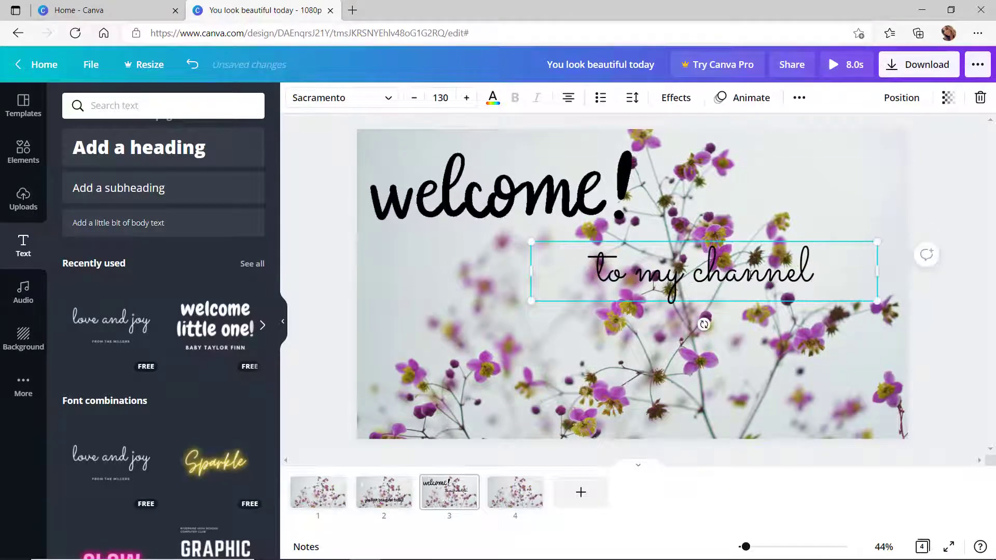
pyautogui.click(712, 232)
pyautogui.click(700, 269)
pyautogui.moveTo(701, 269); pyautogui.dragTo(501, 272)
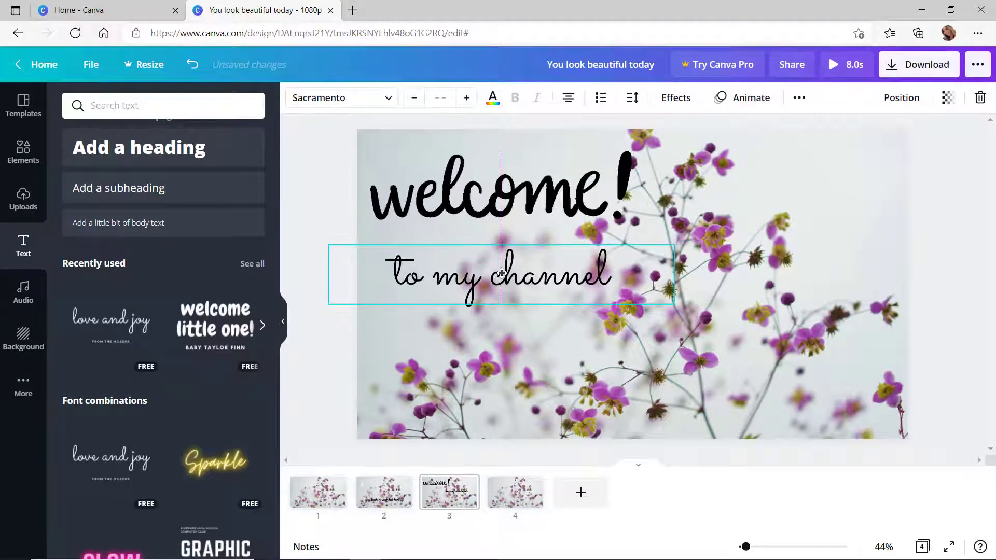
pyautogui.click(553, 341)
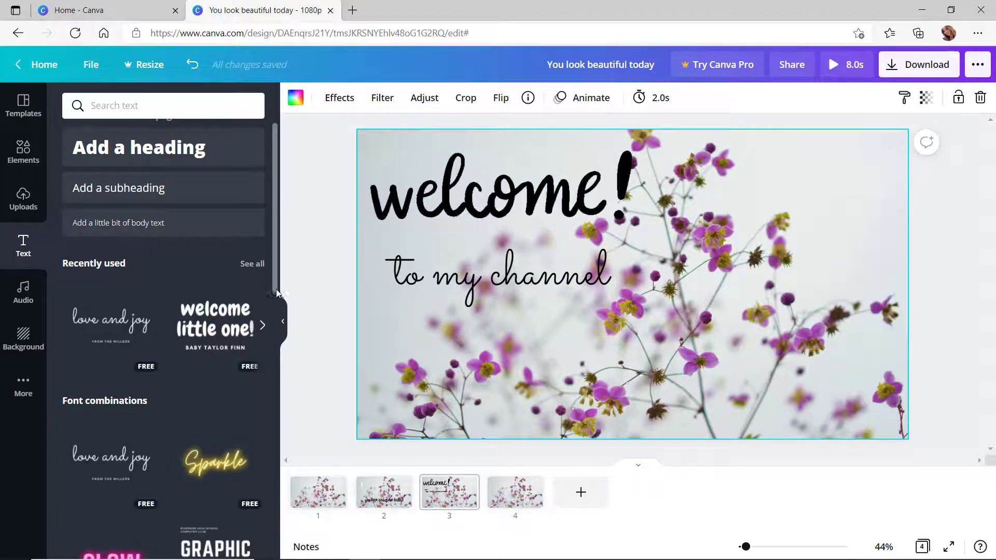
# Add a subheading text box to page 3 and move it below the "to my channel" text
pyautogui.moveTo(276, 294); pyautogui.dragTo(271, 460)
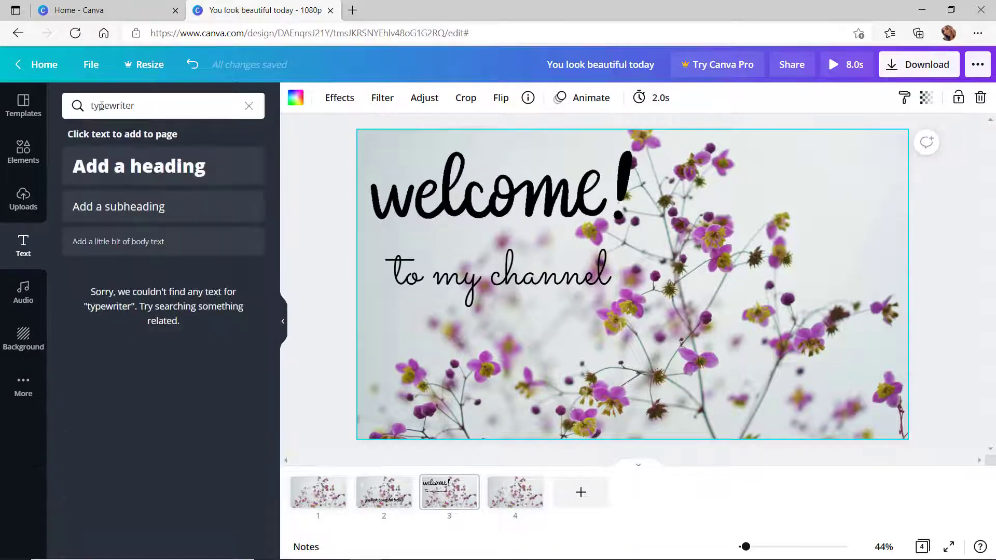
pyautogui.click(128, 217)
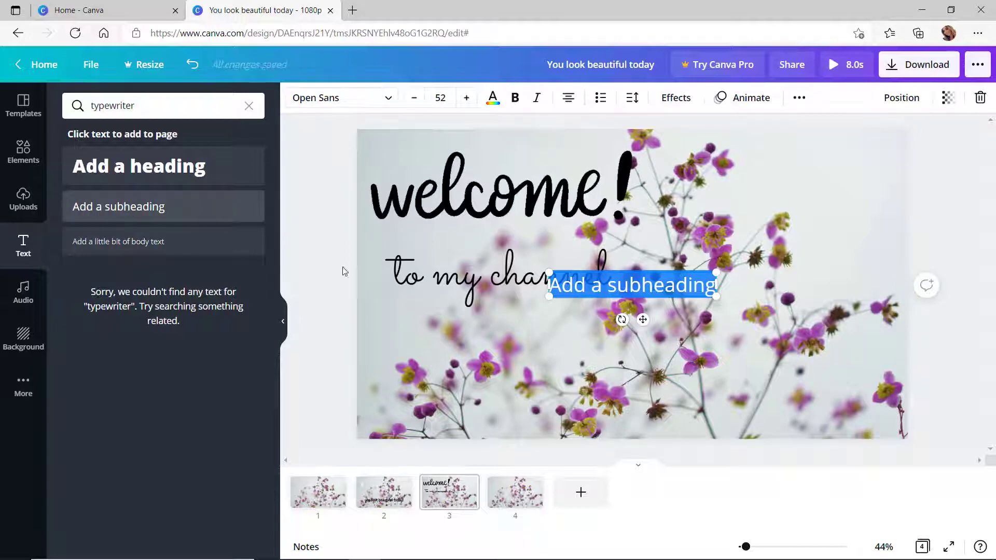
pyautogui.moveTo(672, 282); pyautogui.dragTo(662, 334)
pyautogui.click(680, 283)
pyautogui.click(678, 308)
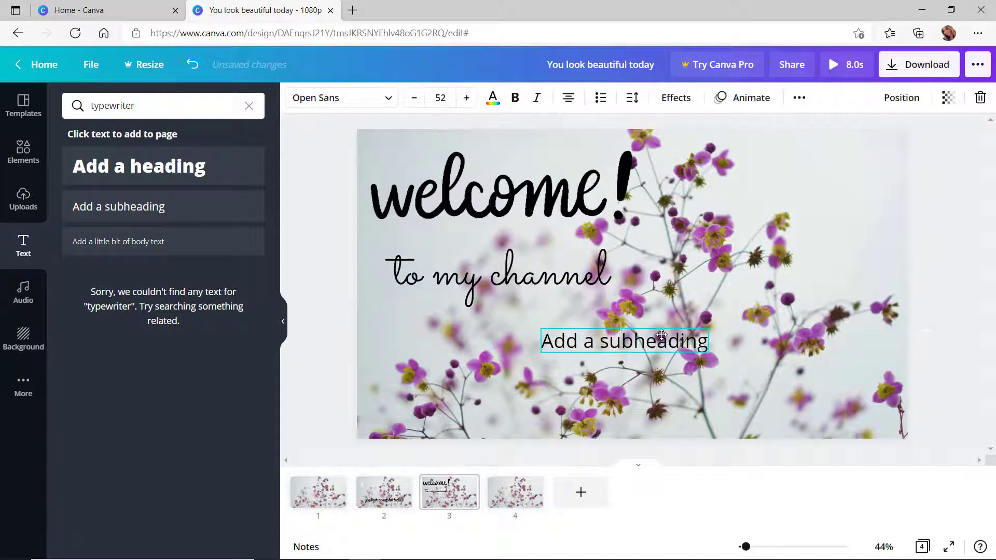
# Replace the placeholder text of the new subheading with "jennplans"
pyautogui.doubleClick(663, 342)
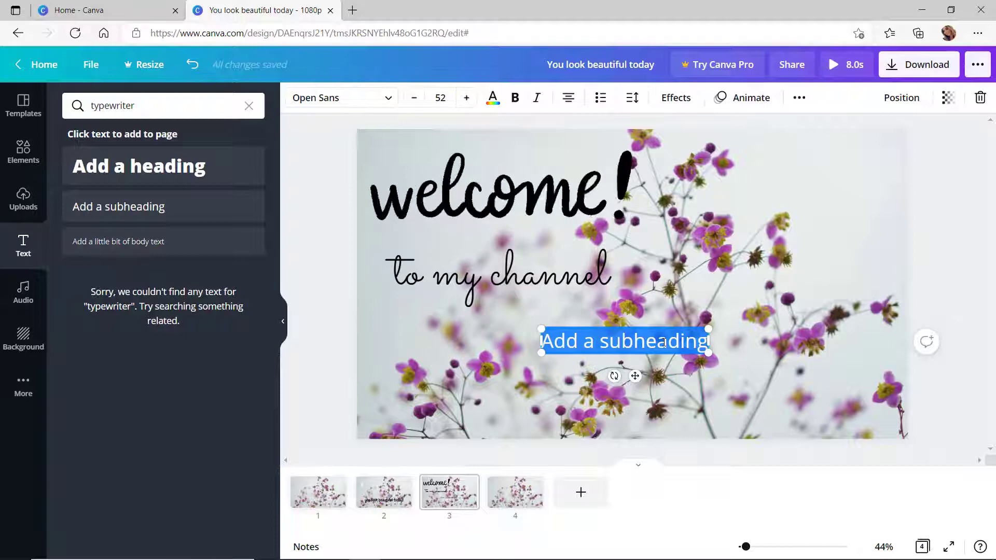
pyautogui.press('BackSpace')
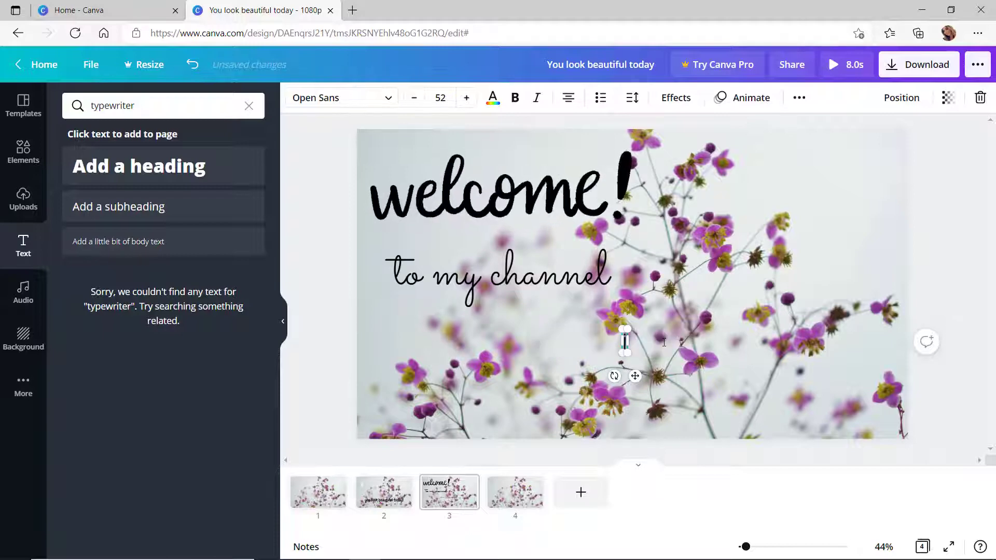
pyautogui.write('jennpl')
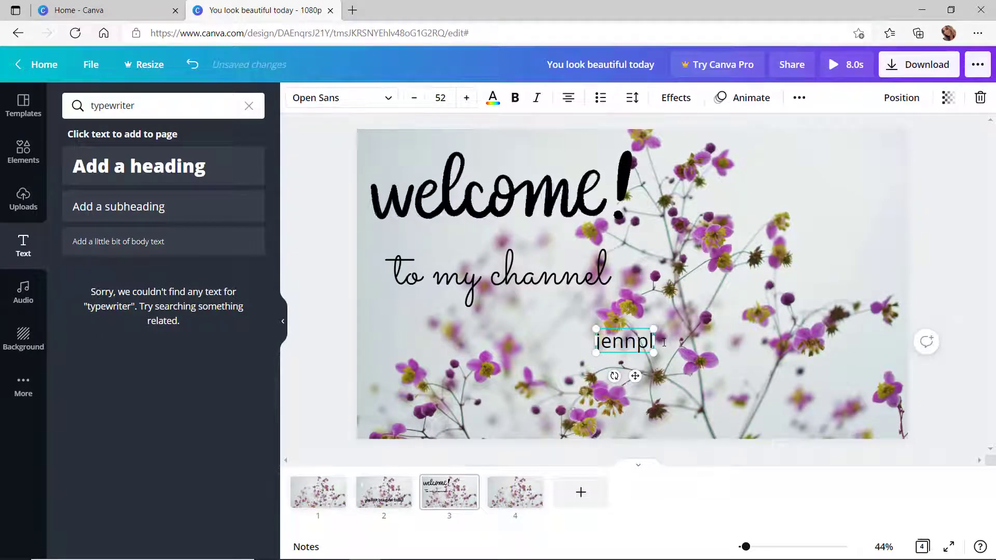
pyautogui.write('anms')
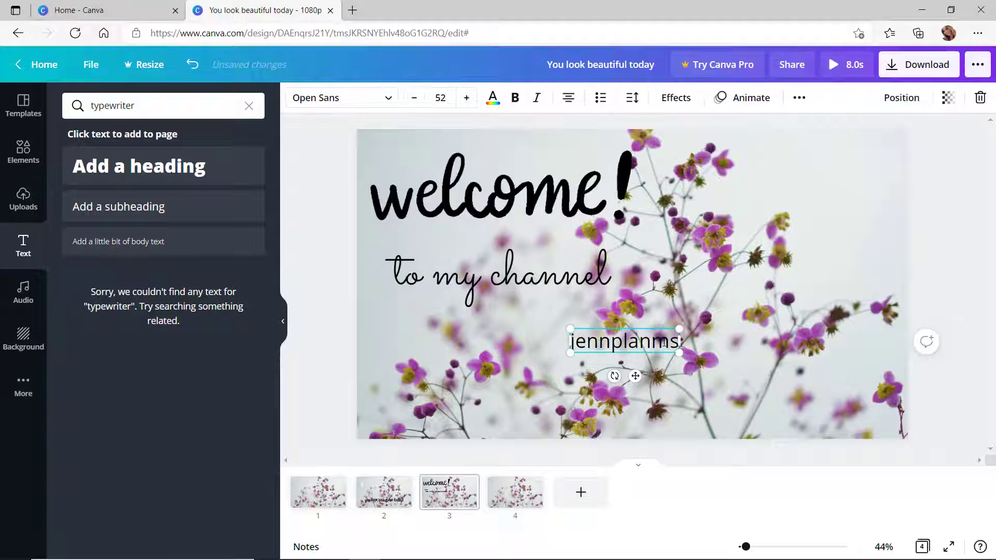
pyautogui.press('BackSpace')
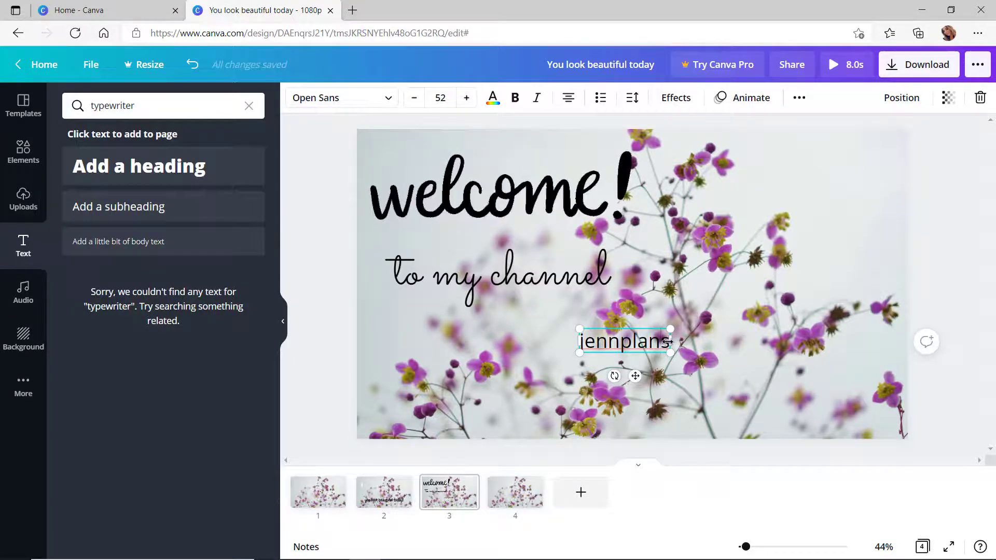
# Find the typewriter-style fonts and set the "jennplans" text in Fira Code Light
pyautogui.doubleClick(640, 338)
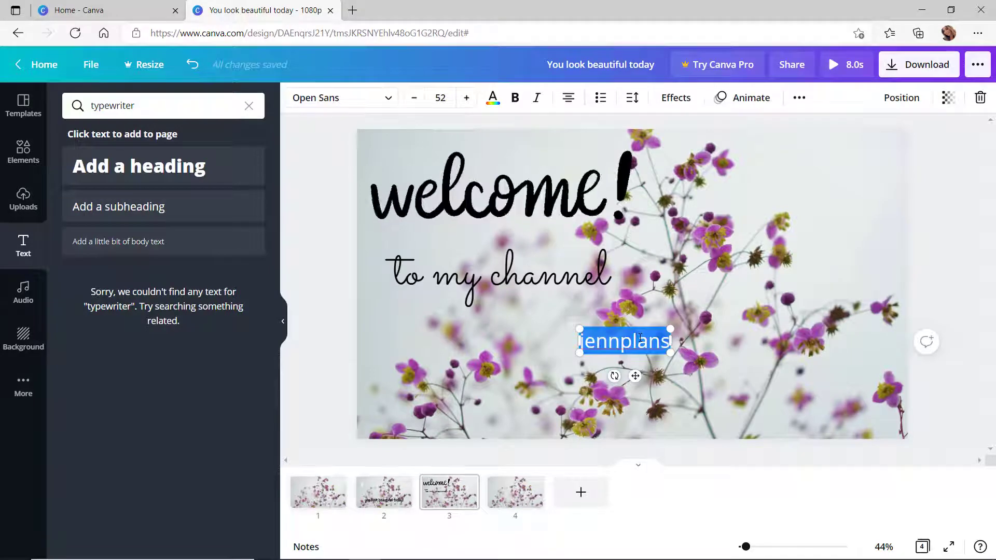
pyautogui.click(388, 98)
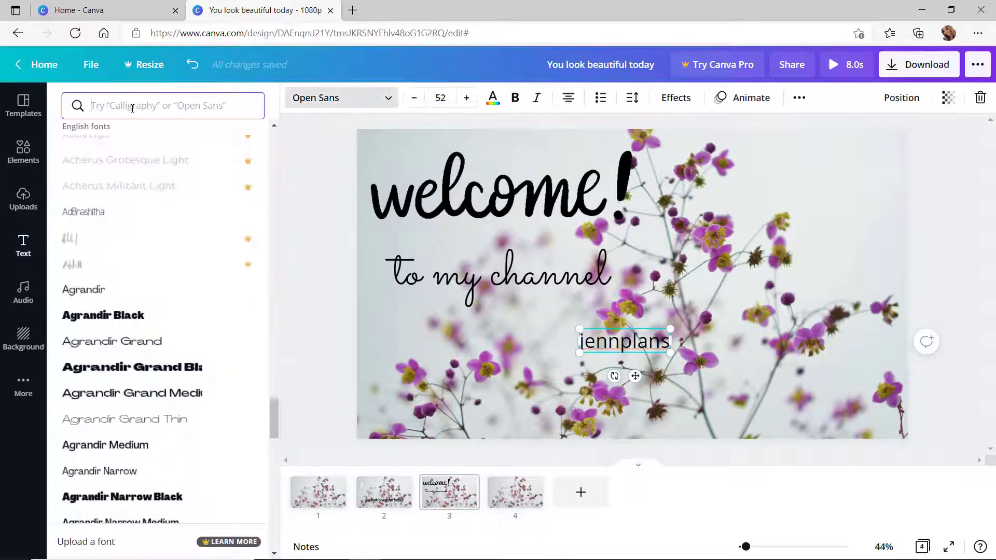
pyautogui.write('typ')
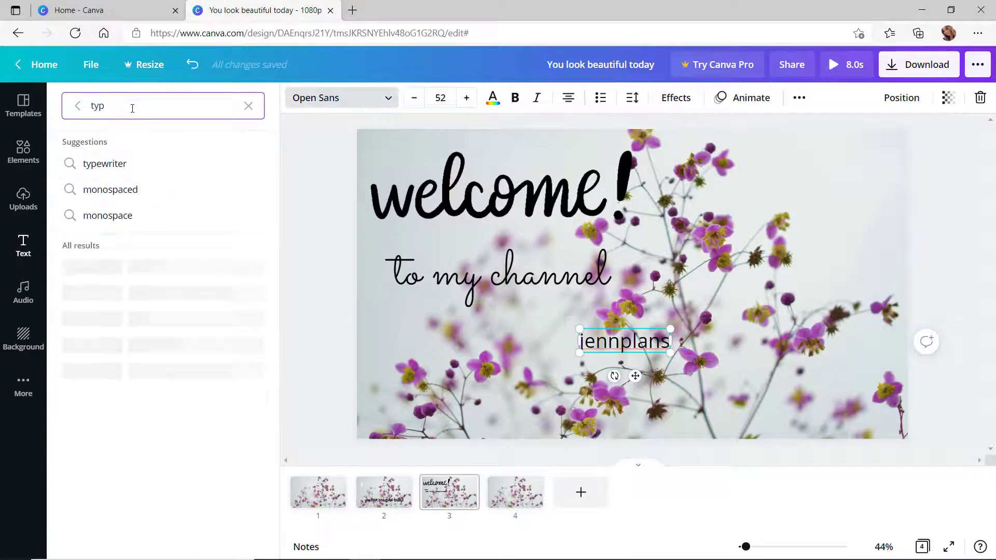
pyautogui.click(104, 164)
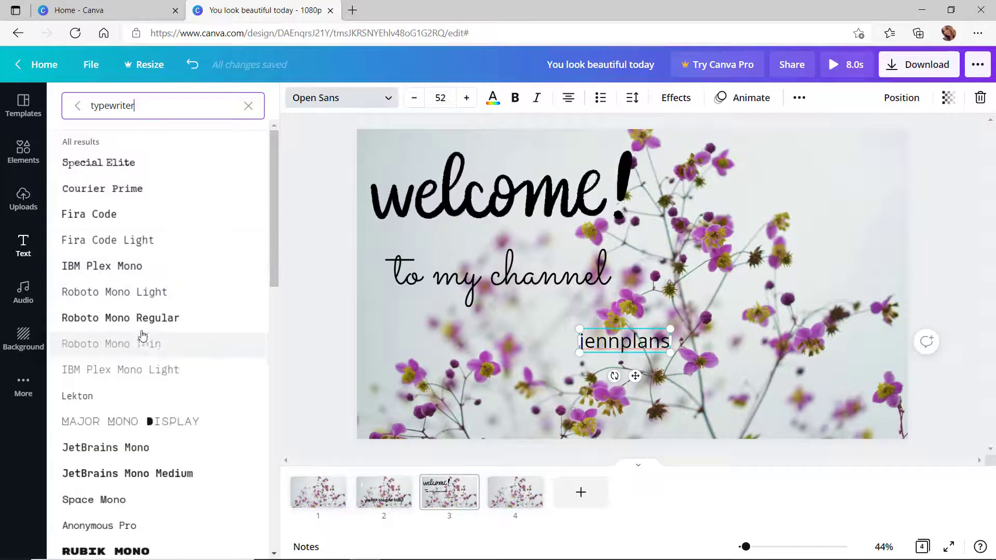
pyautogui.click(117, 243)
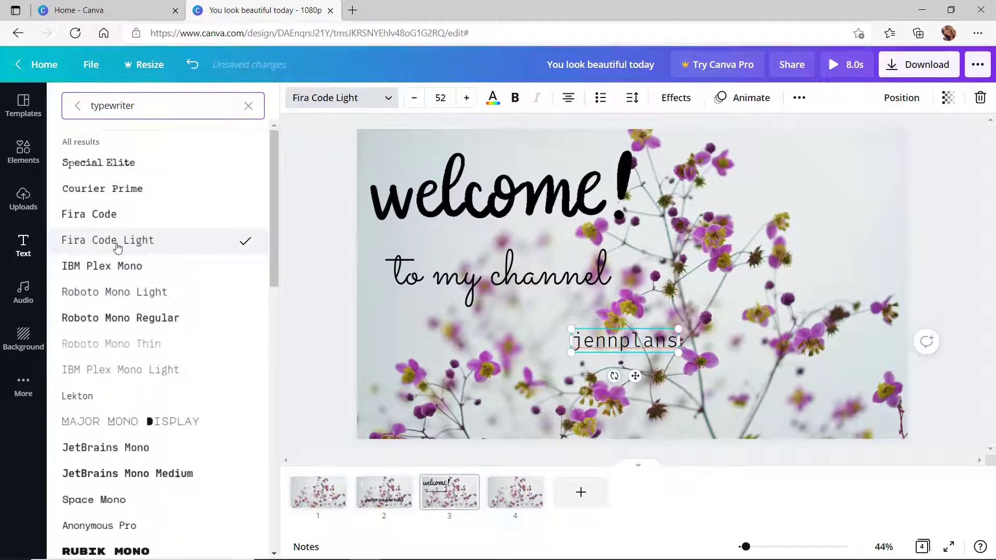
# Enlarge the "jennplans" text, trying font size 130 and settling on 150
pyautogui.click(573, 341)
pyautogui.moveTo(571, 340)
pyautogui.mouseDown()
pyautogui.moveTo(675, 340)
pyautogui.moveTo(570, 340)
pyautogui.mouseUp()
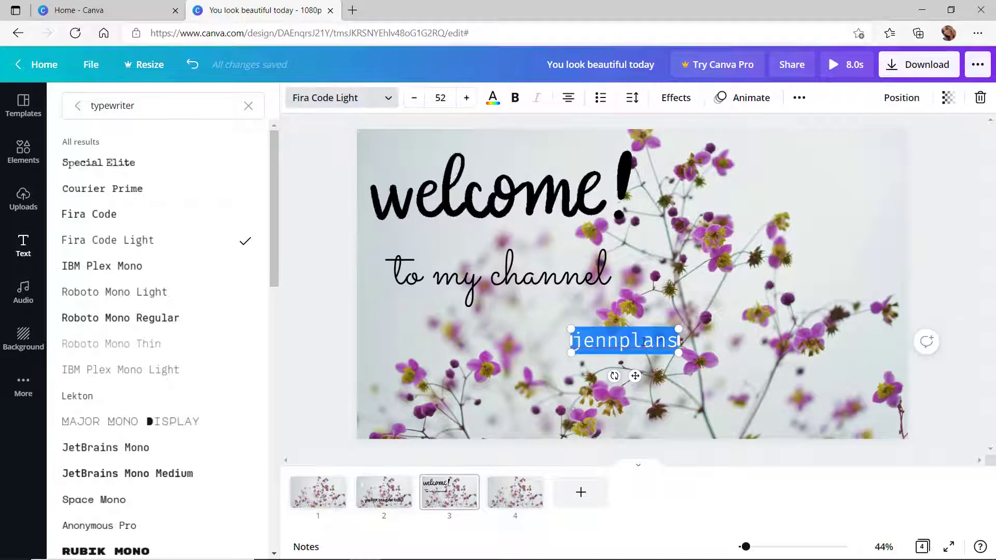
pyautogui.click(432, 98)
pyautogui.write('13')
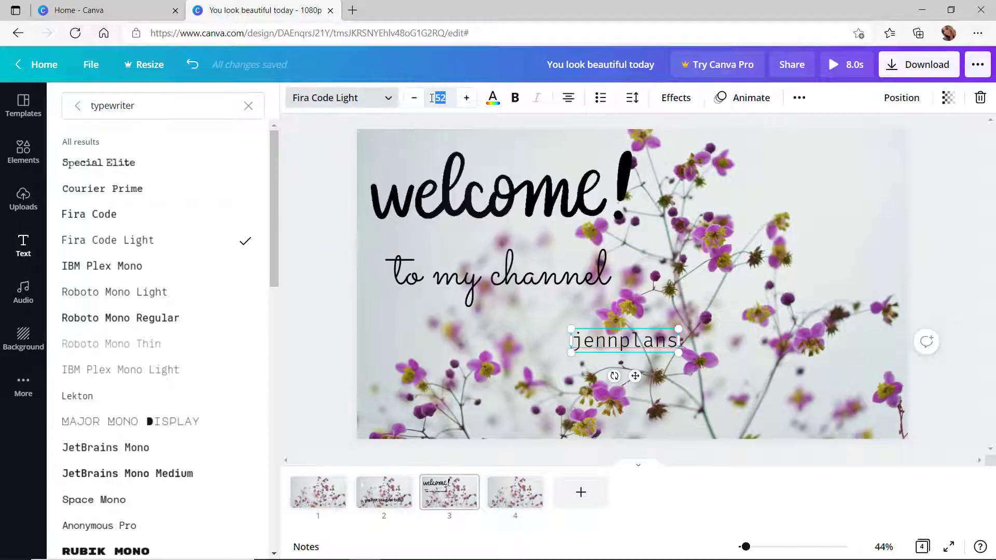
pyautogui.write('0')
pyautogui.press('Return')
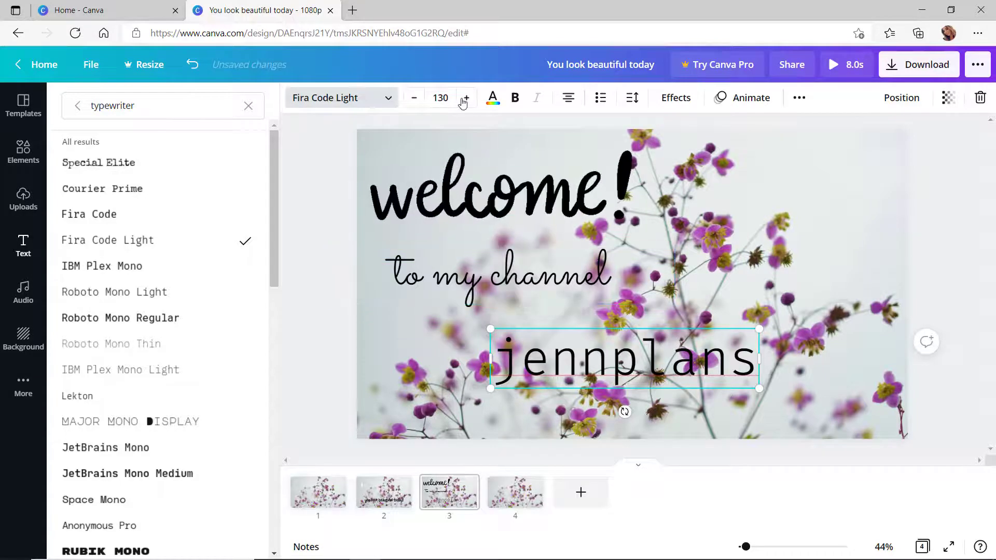
pyautogui.click(455, 97)
pyautogui.write('1')
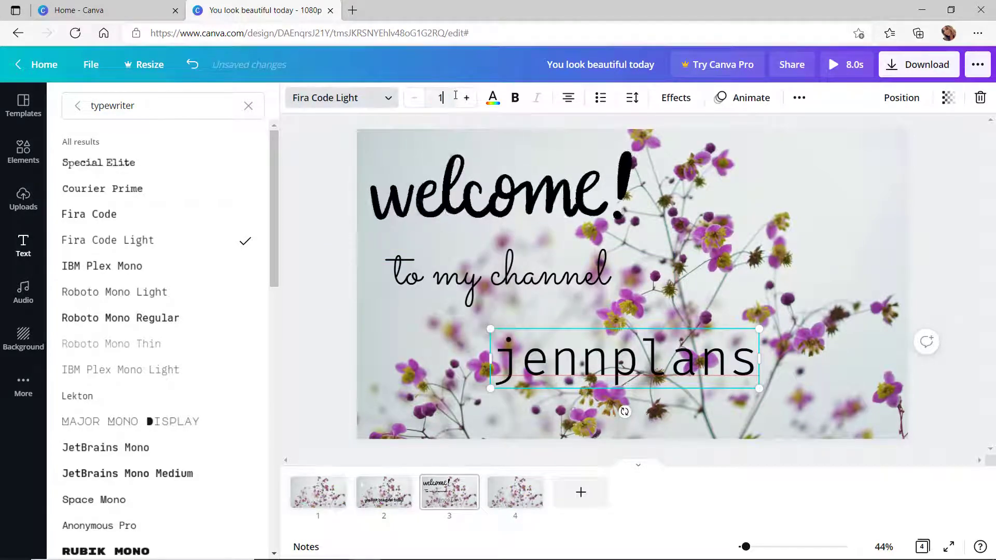
pyautogui.write('50')
pyautogui.press('Return')
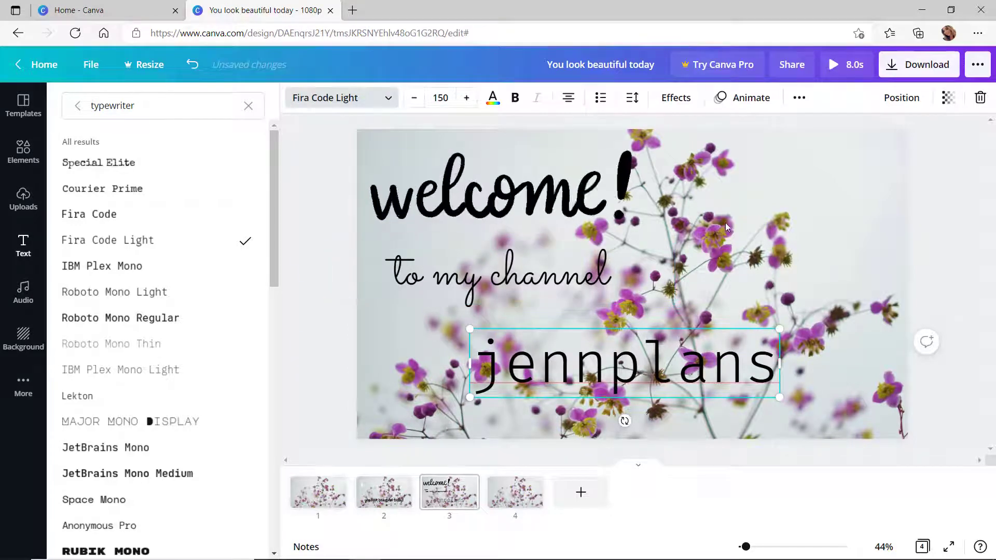
# Move the "to my channel" text so it sits roughly centered above the "jennplans" text
pyautogui.click(571, 288)
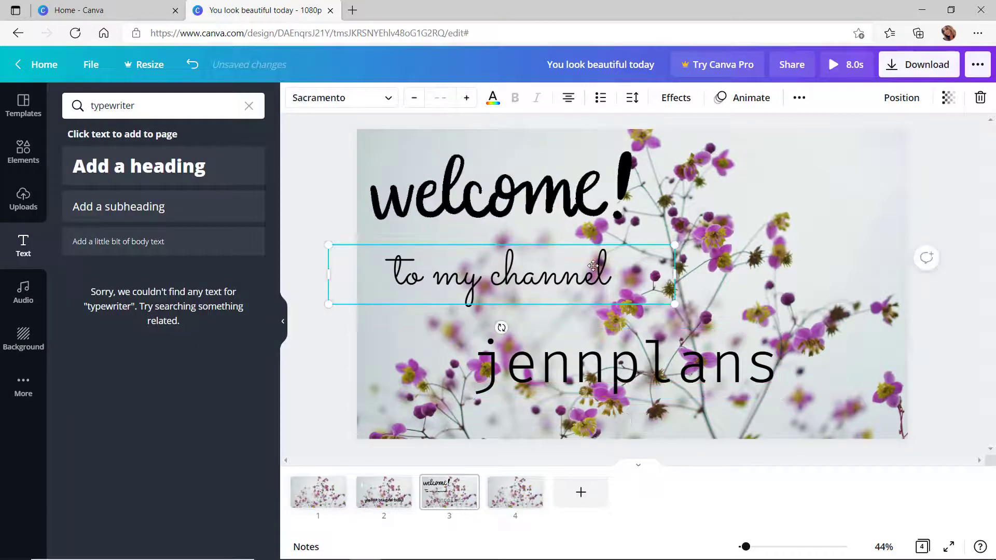
pyautogui.moveTo(557, 272); pyautogui.dragTo(663, 279)
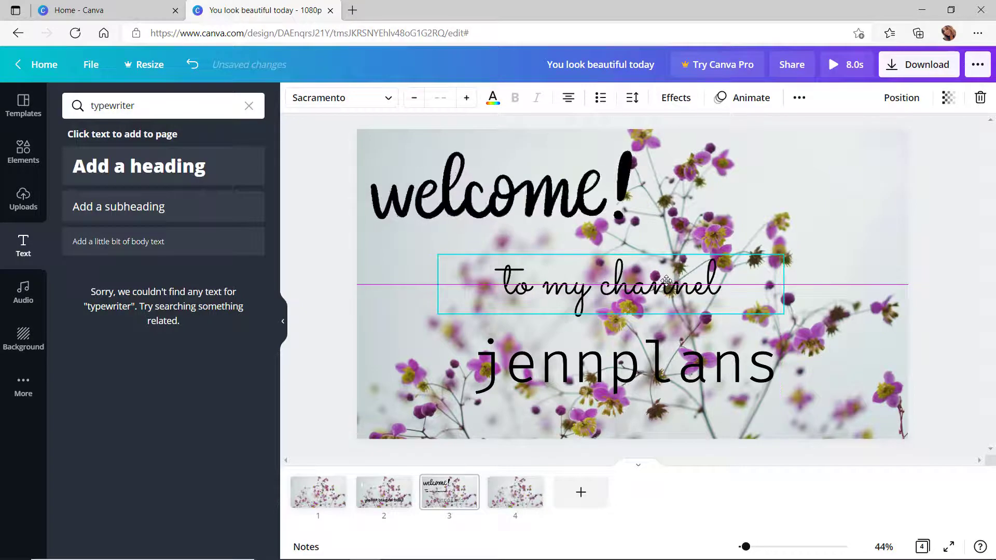
pyautogui.click(814, 225)
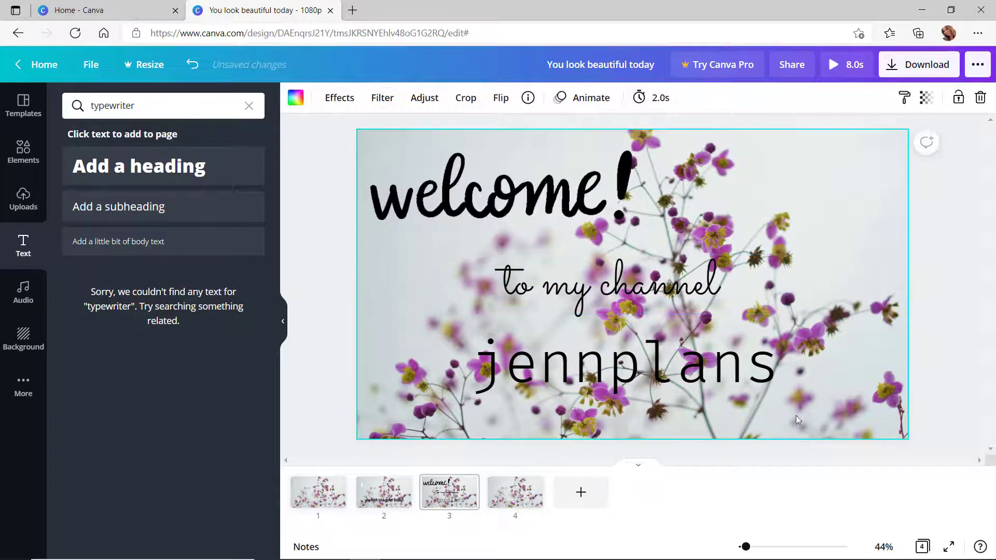
# Apply the Skate text animation to the "jennplans" text and preview the whole video
pyautogui.click(717, 364)
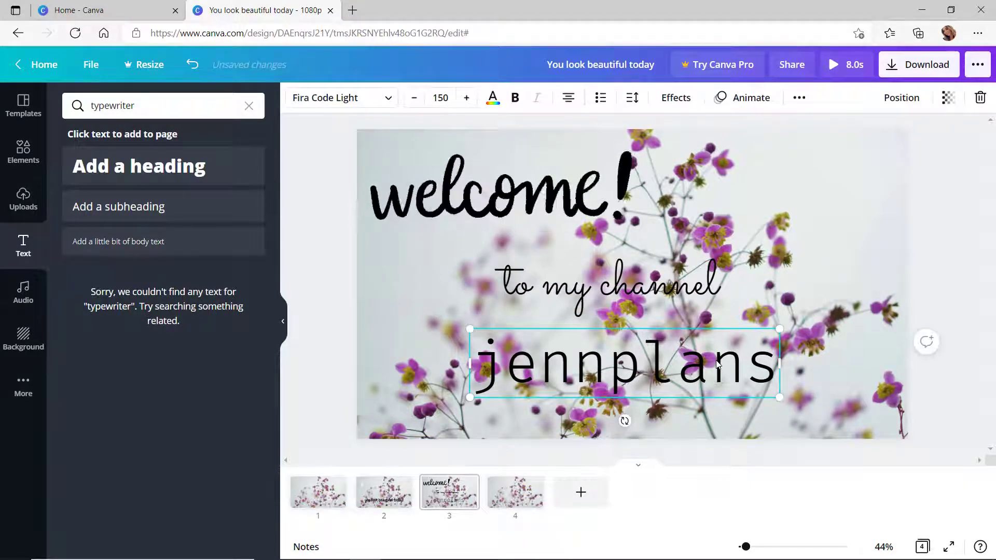
pyautogui.click(743, 99)
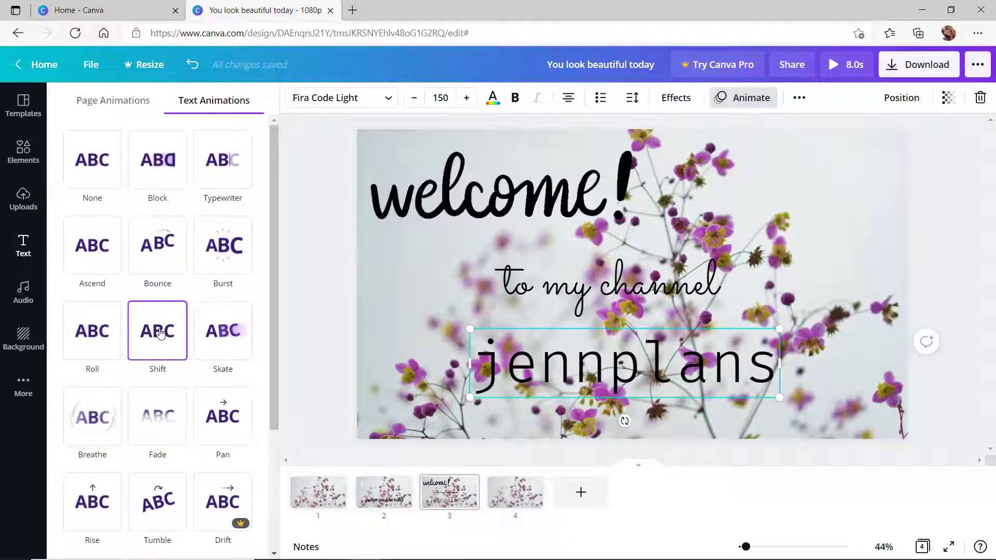
pyautogui.click(211, 333)
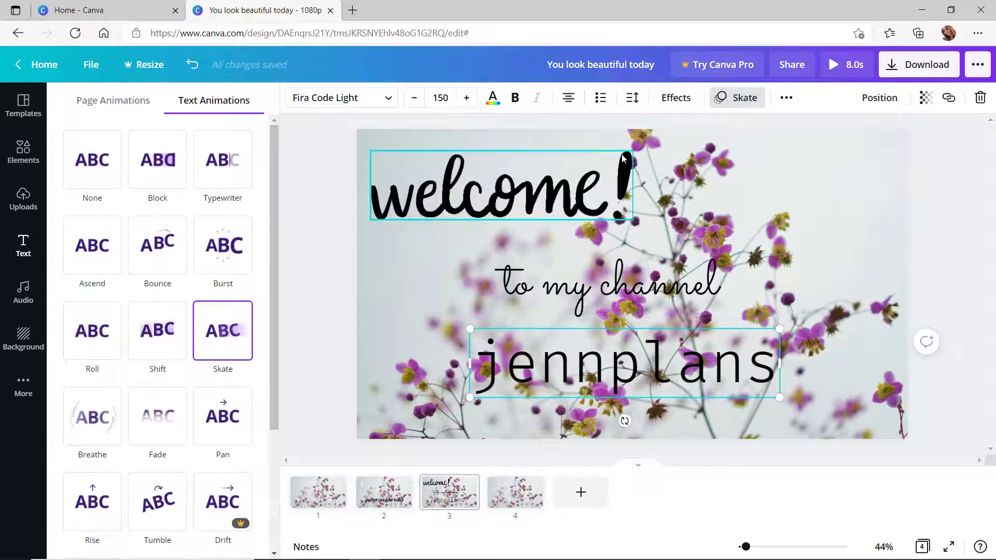
pyautogui.click(830, 67)
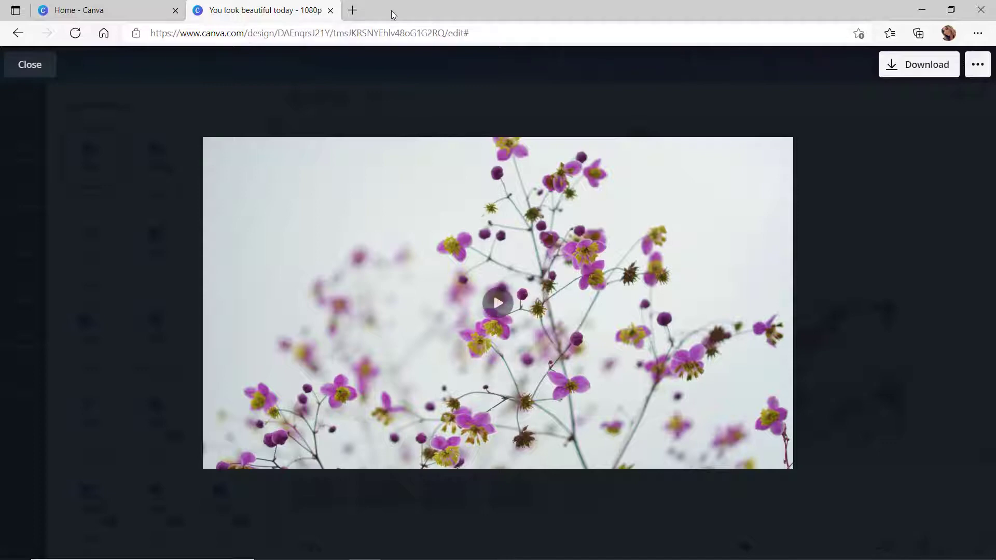
pyautogui.click(48, 72)
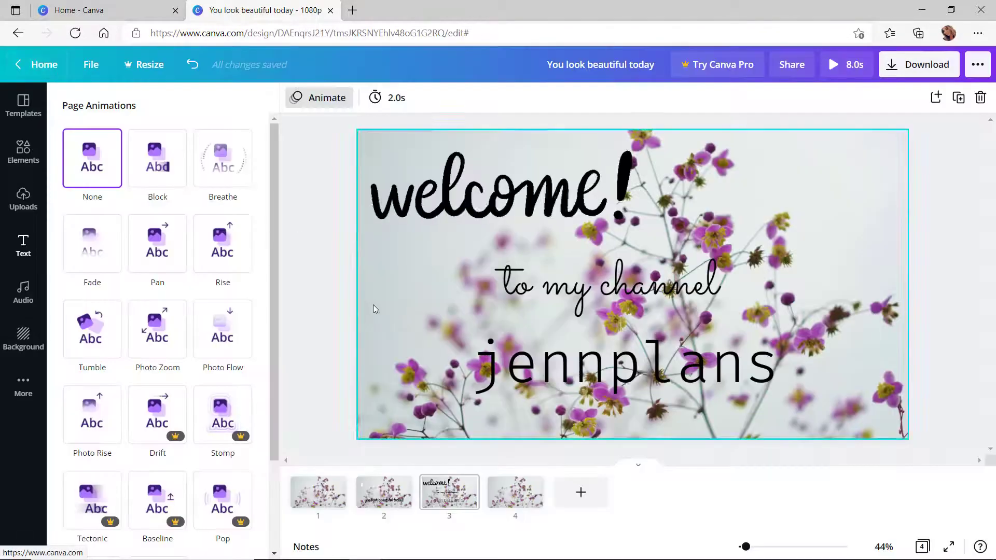
# Search the elements for "subscribe" and add the black "subscribe" sticker with the pink highlight to page 4
pyautogui.click(513, 495)
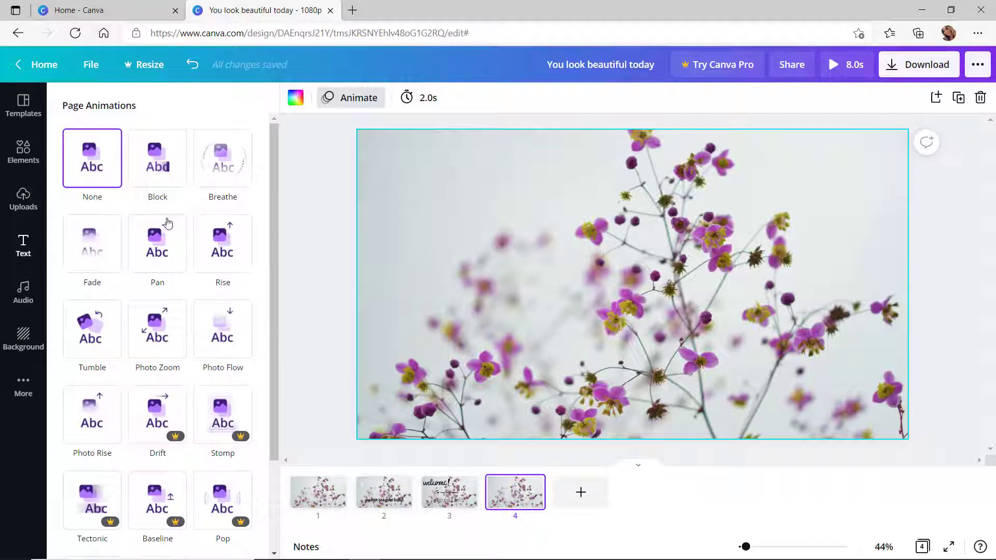
pyautogui.click(24, 152)
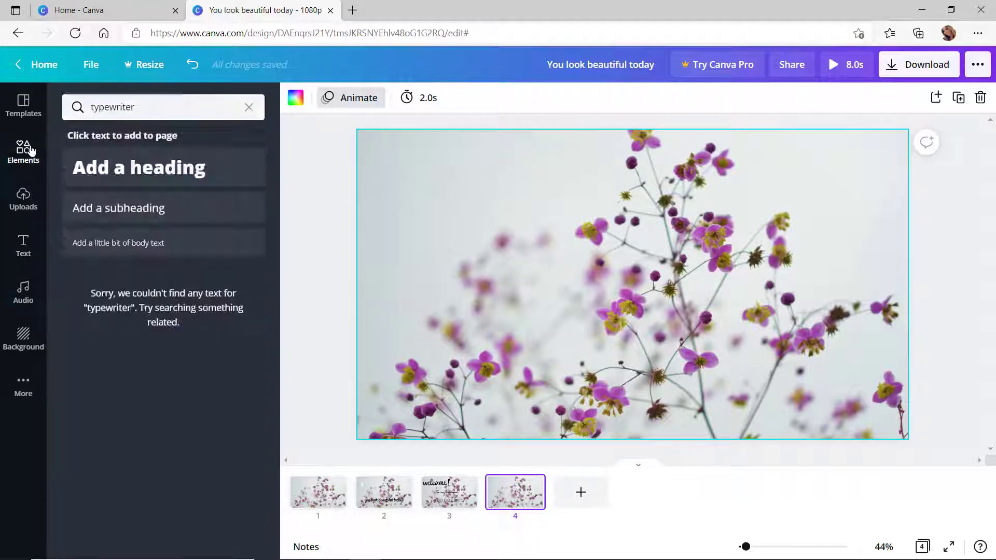
pyautogui.click(230, 107)
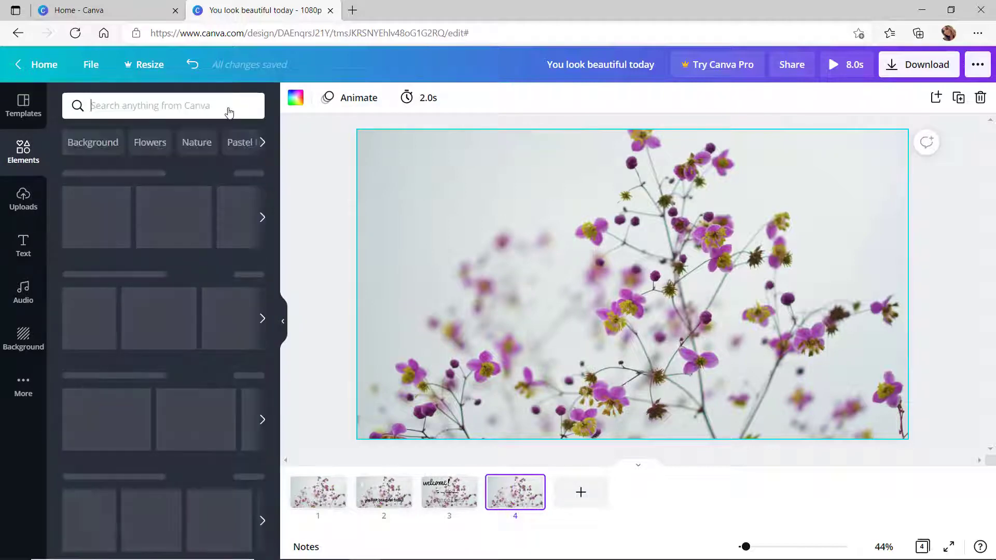
pyautogui.write('subscri')
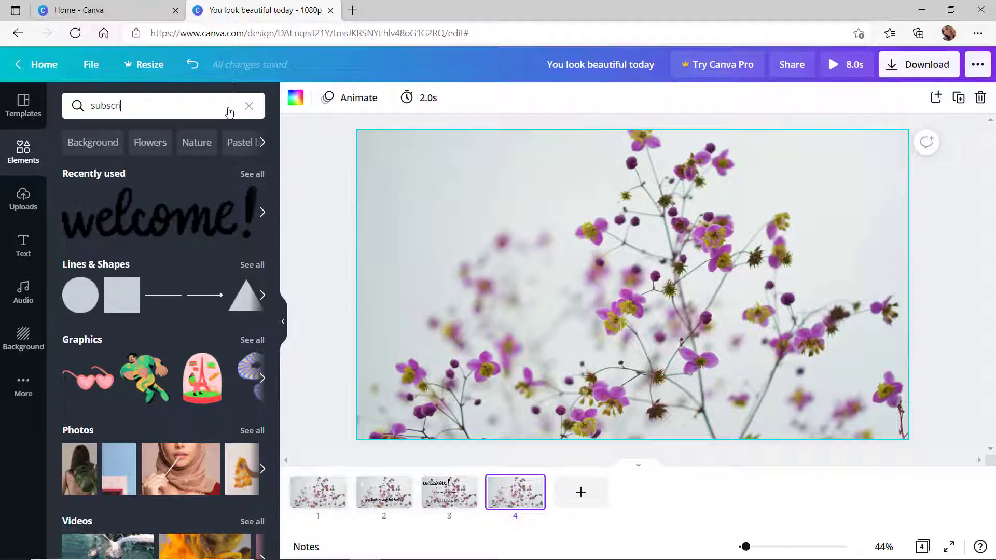
pyautogui.write('be')
pyautogui.press('Return')
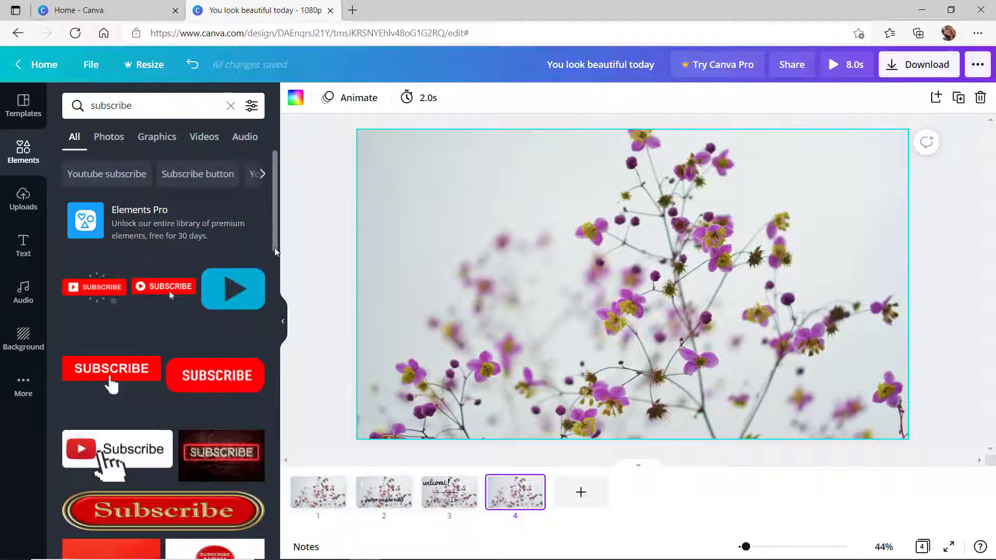
pyautogui.moveTo(274, 252); pyautogui.dragTo(262, 543)
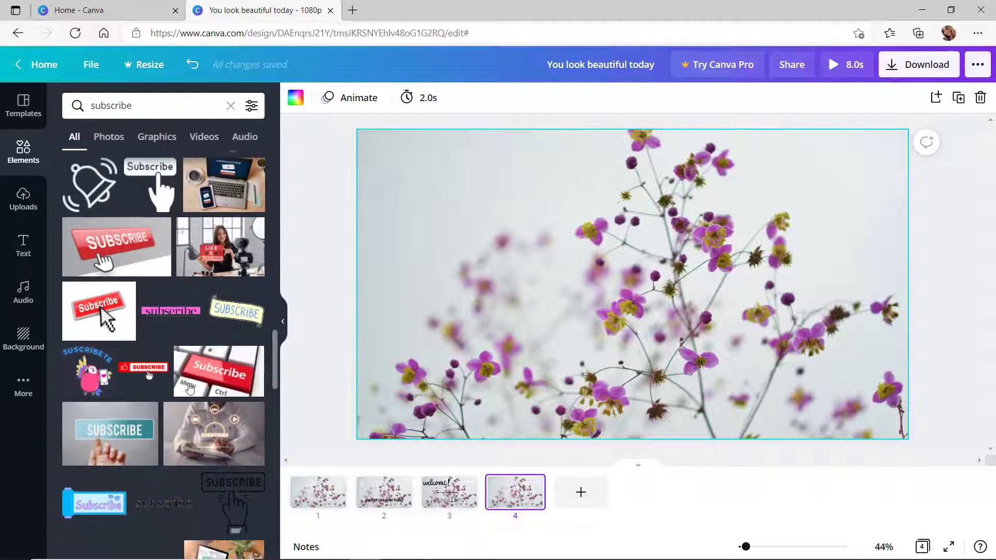
pyautogui.click(167, 310)
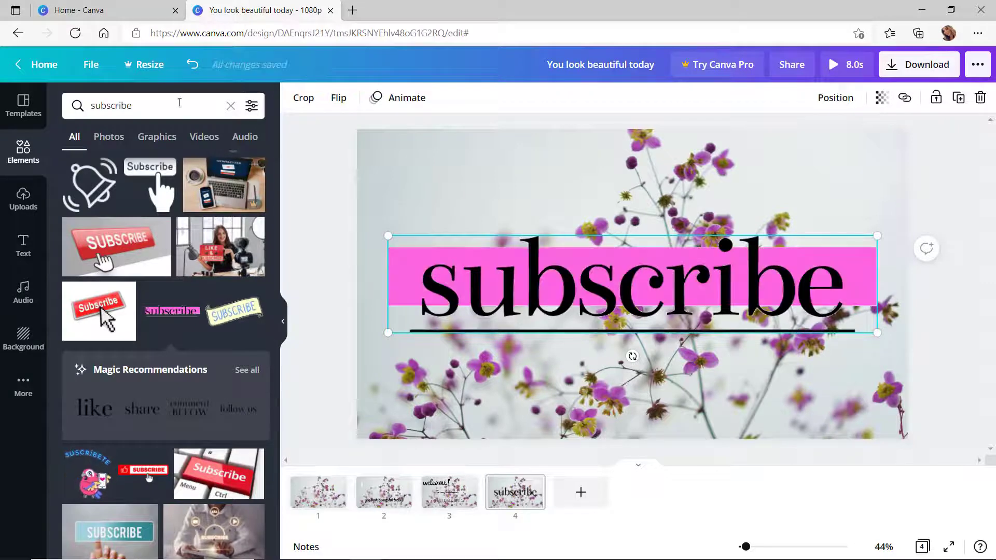
# Search the elements for "follow" and add the black "follow" sticker with the blue highlight to page 4
pyautogui.click(230, 107)
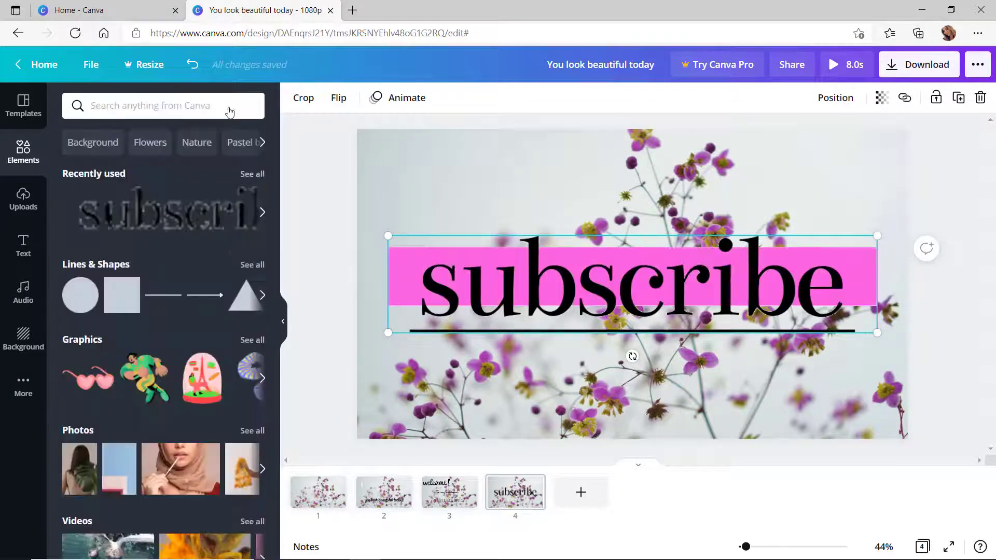
pyautogui.write('follow')
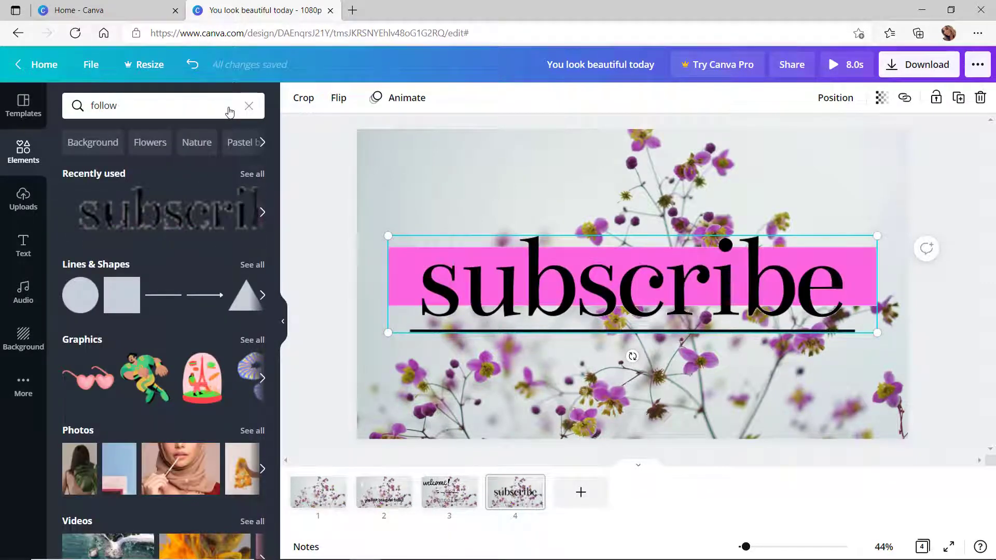
pyautogui.press('Return')
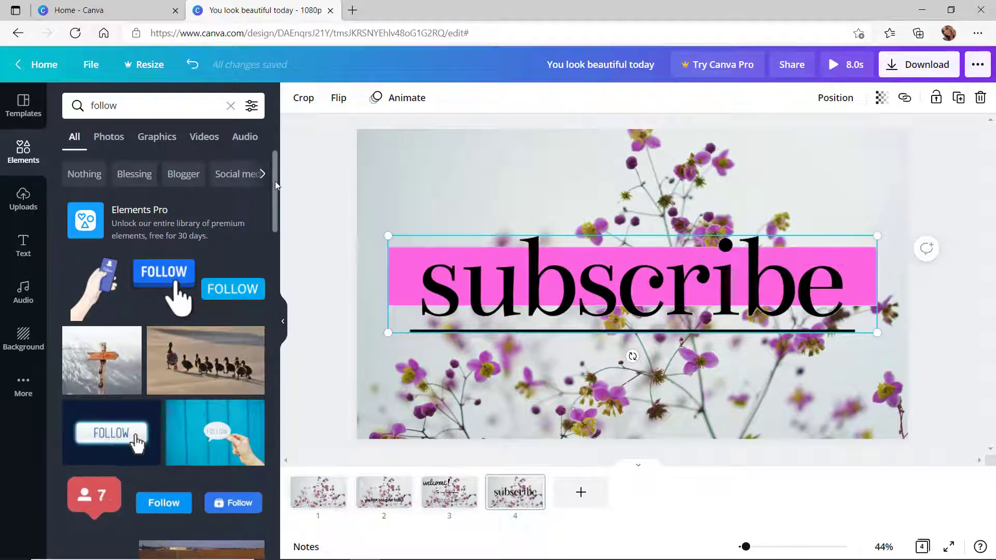
pyautogui.moveTo(275, 181); pyautogui.dragTo(250, 450)
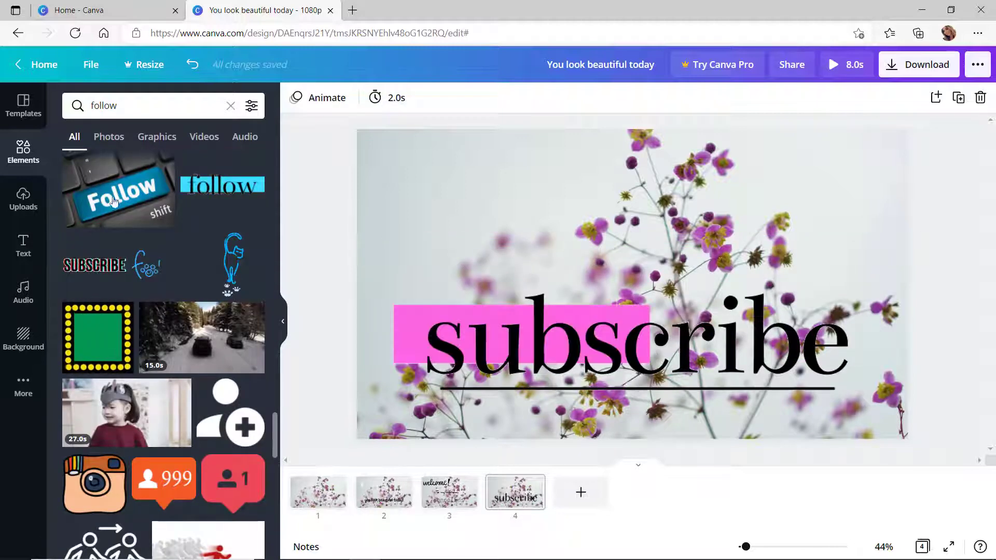
pyautogui.click(214, 178)
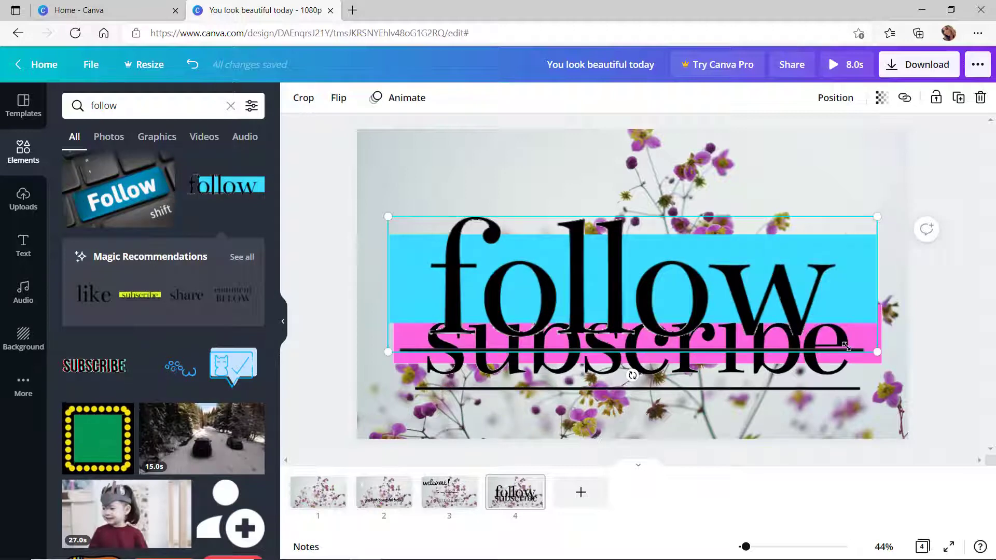
# Shrink the "follow" sticker to about 237 by 66 and move it into the page's upper-left corner
pyautogui.moveTo(877, 352); pyautogui.dragTo(457, 222)
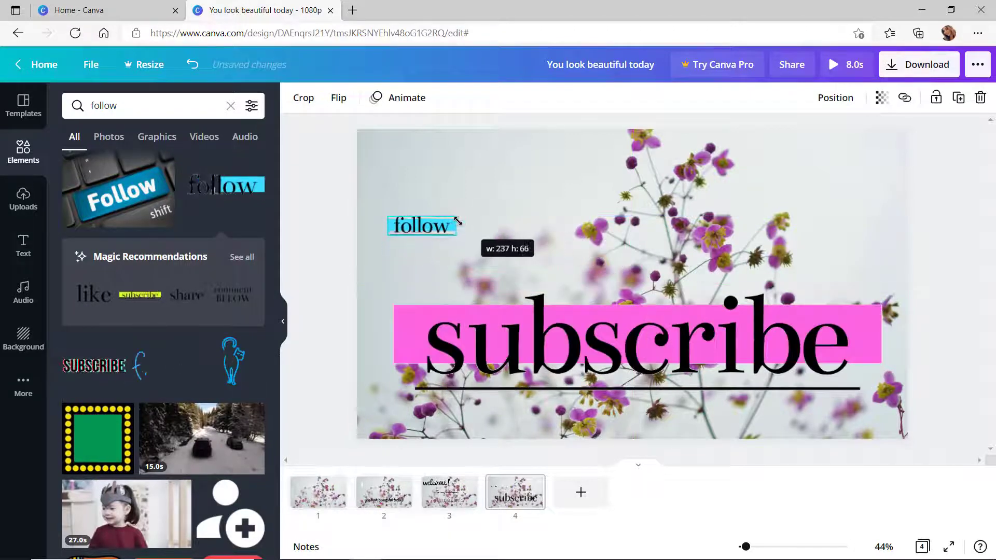
pyautogui.moveTo(406, 168); pyautogui.dragTo(399, 148)
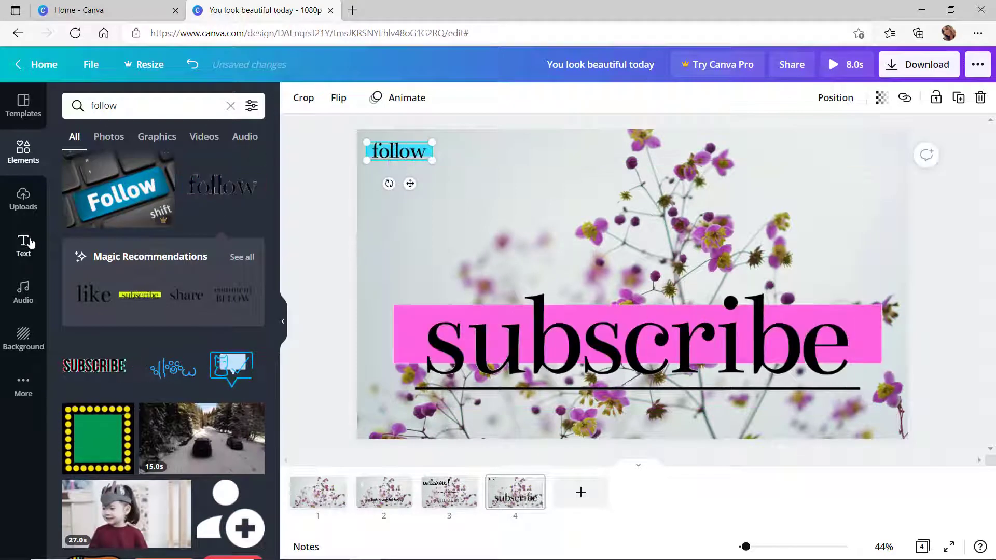
pyautogui.click(25, 253)
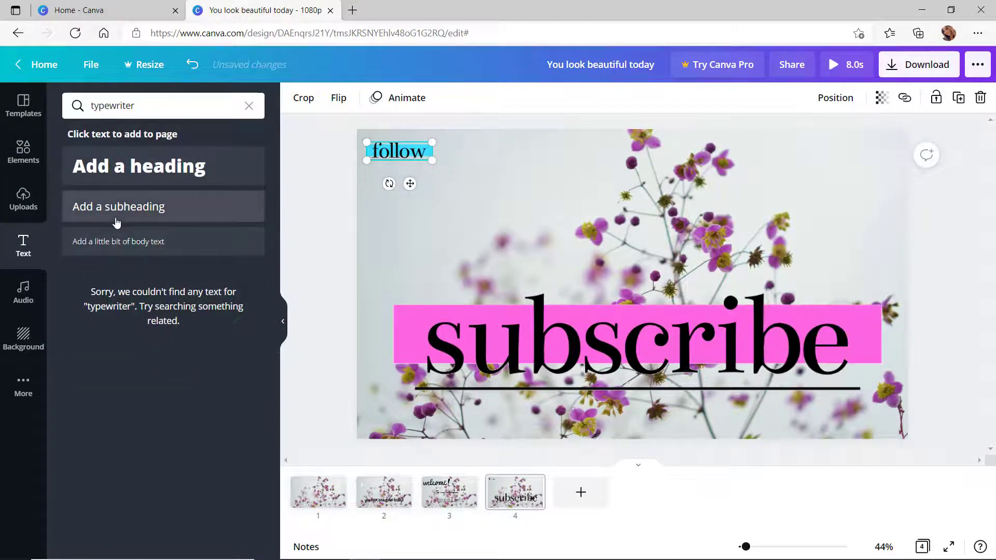
pyautogui.click(116, 221)
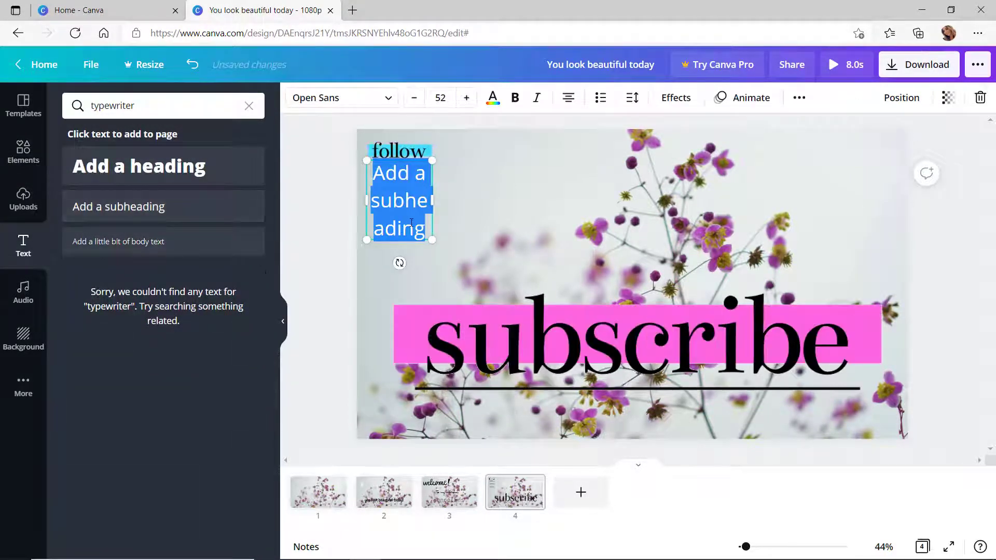
pyautogui.write('joi')
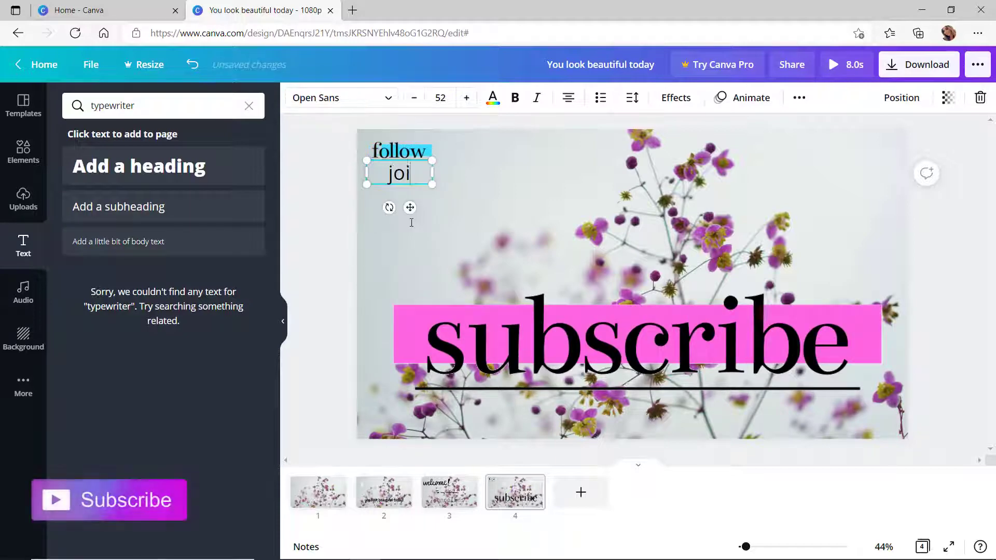
pyautogui.write('n my oi')
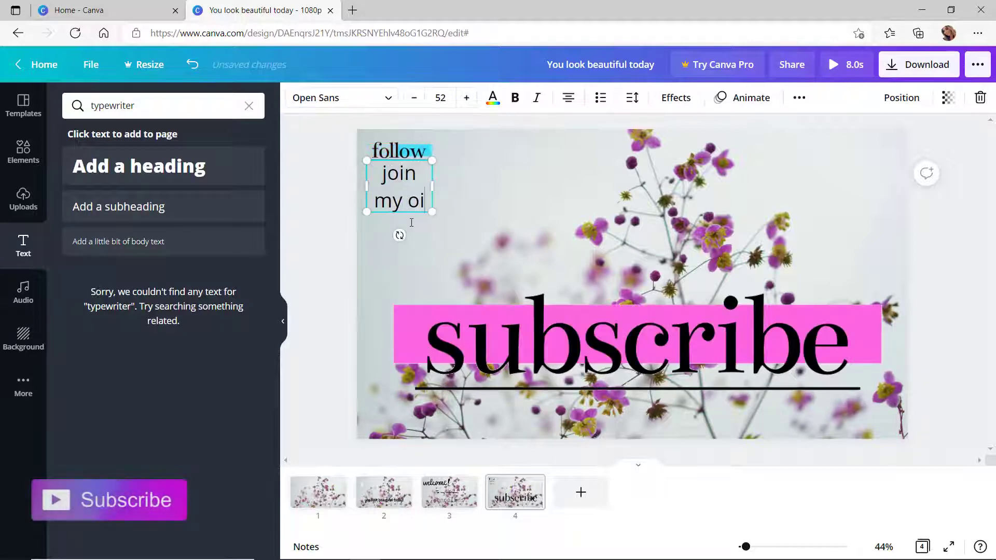
pyautogui.press('BackSpace')
pyautogui.press('BackSpace')
pyautogui.write('l?')
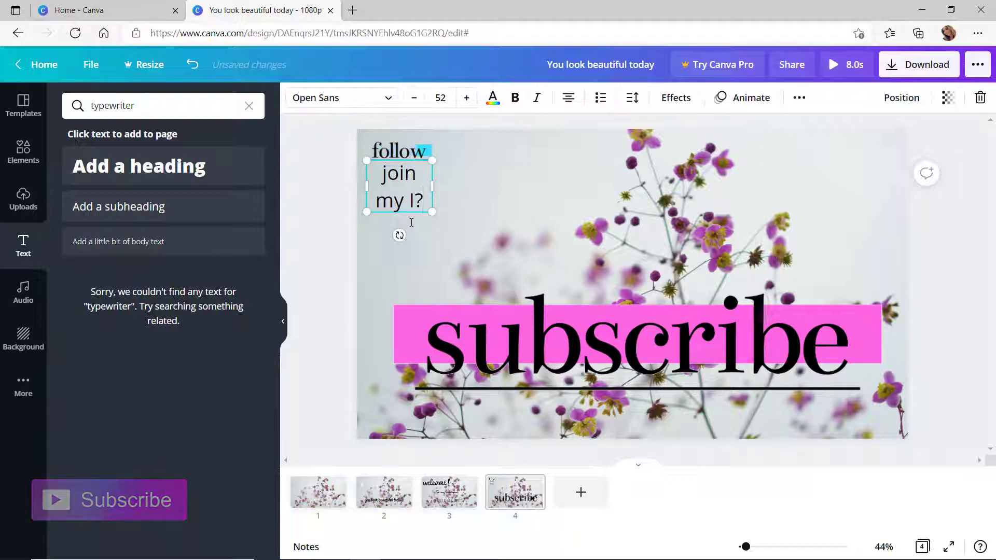
pyautogui.write('G')
pyautogui.press('BackSpace')
pyautogui.press('BackSpace')
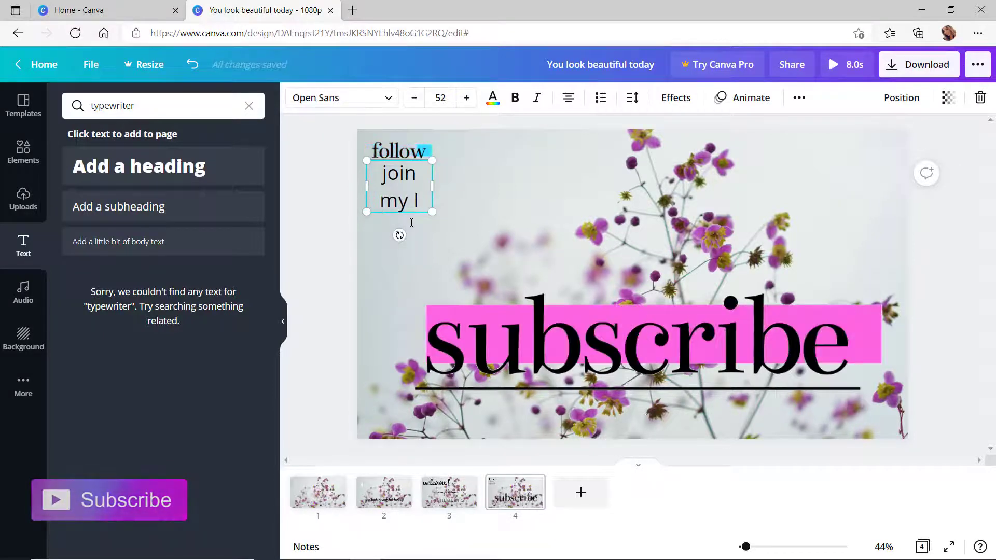
pyautogui.write('G fami')
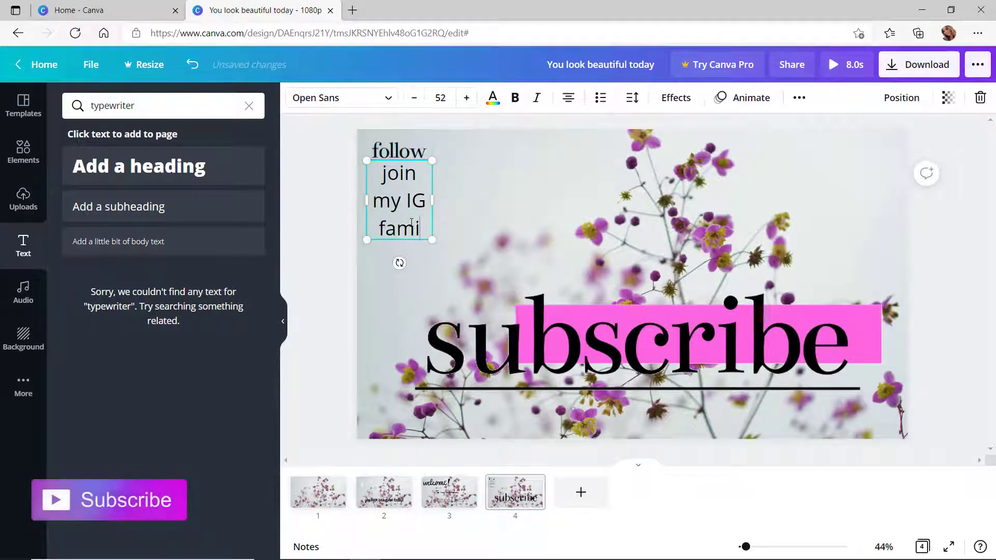
pyautogui.write('ly ')
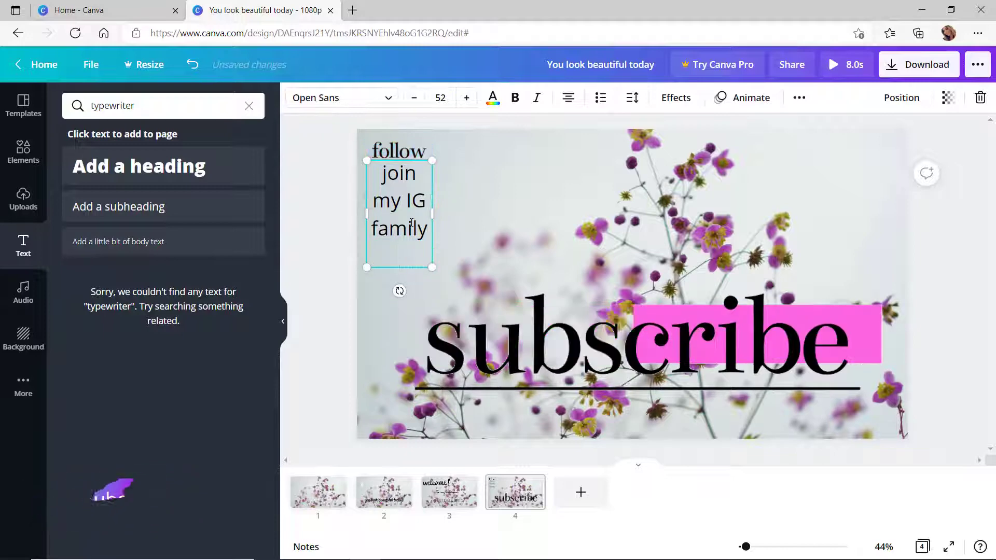
pyautogui.write('@jennplans')
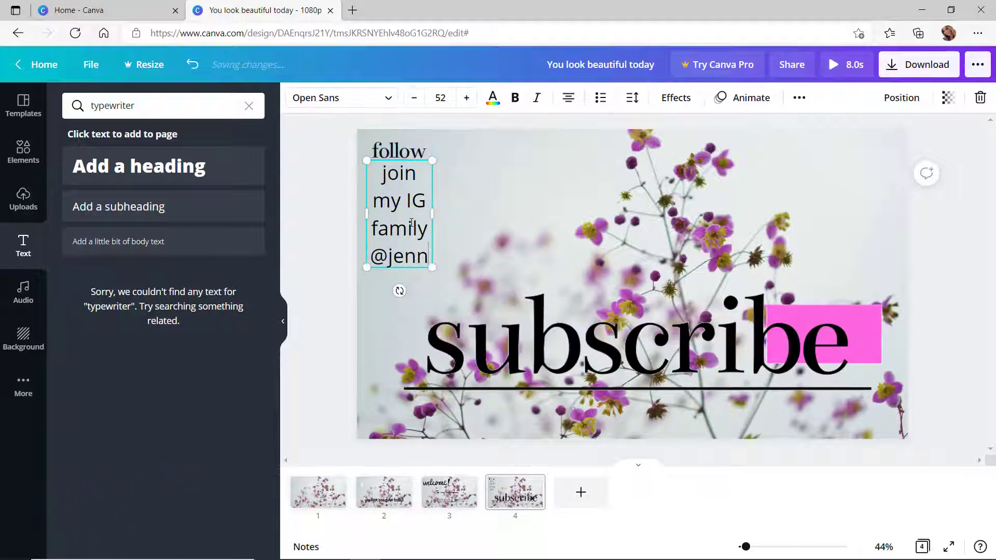